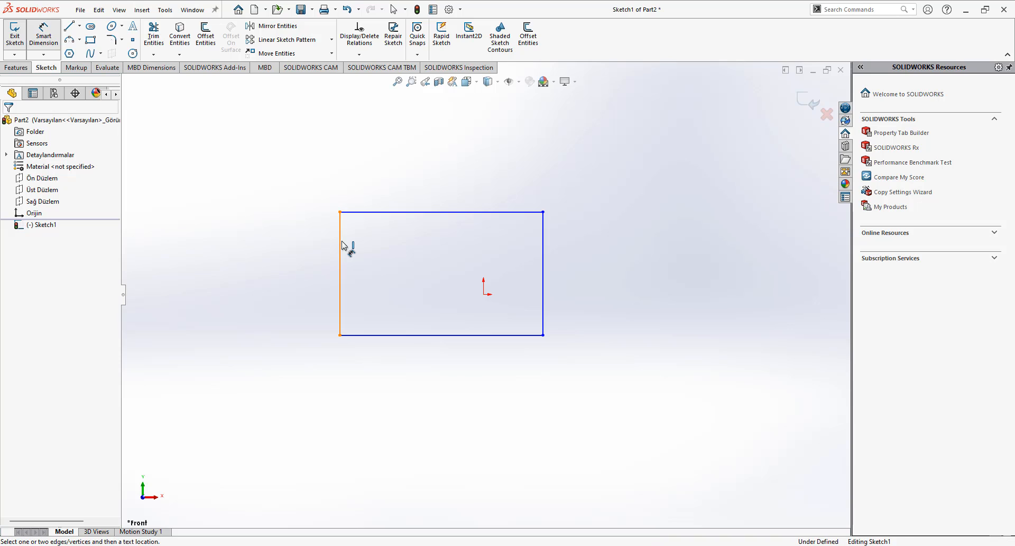
Dimension the sketched rectangle with a height of 66 mm and a width of 120 mm
click(340, 246)
click(203, 246)
text(66)
key(Return)
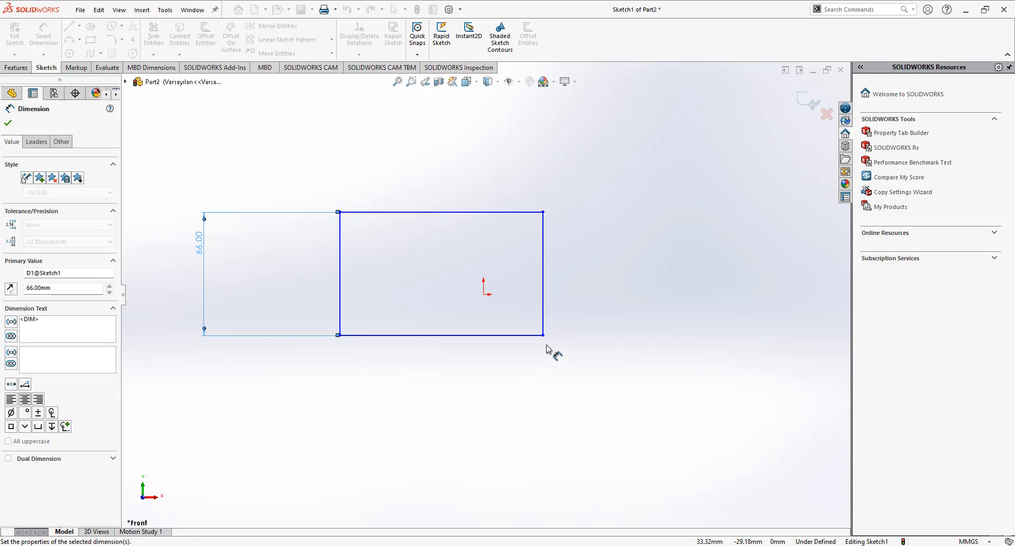
click(494, 212)
click(502, 193)
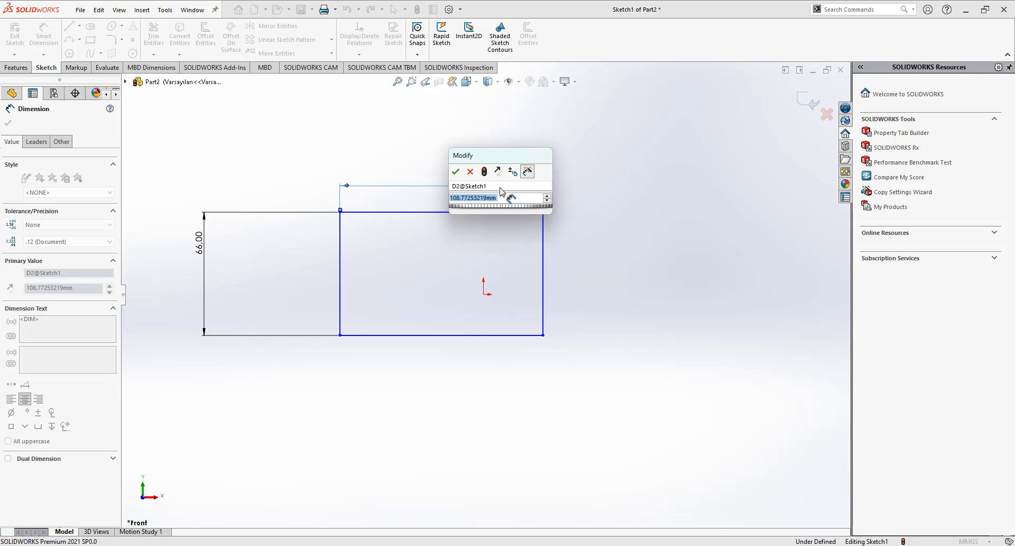
text(120)
key(Return)
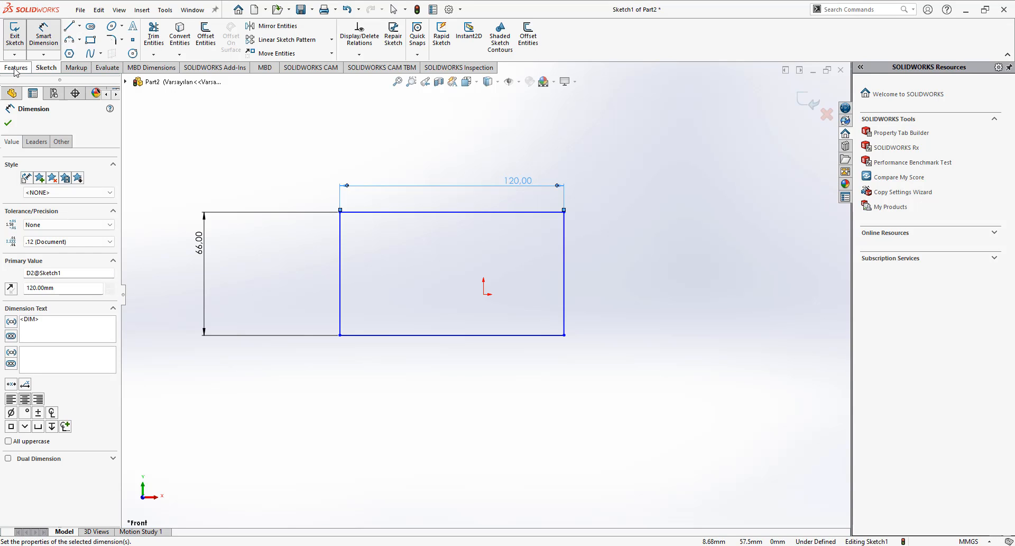
Round all four corners of the rectangle with 5 mm sketch fillets
click(111, 40)
mouse_move(580, 109)
mouse_down()
mouse_move(403, 240)
mouse_move(286, 365)
mouse_up()
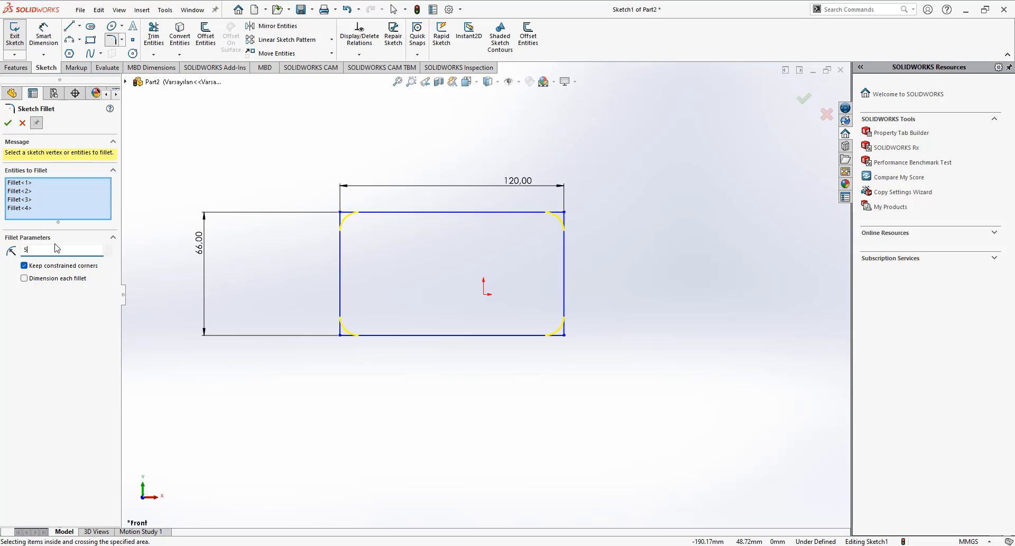
key(Return)
click(22, 64)
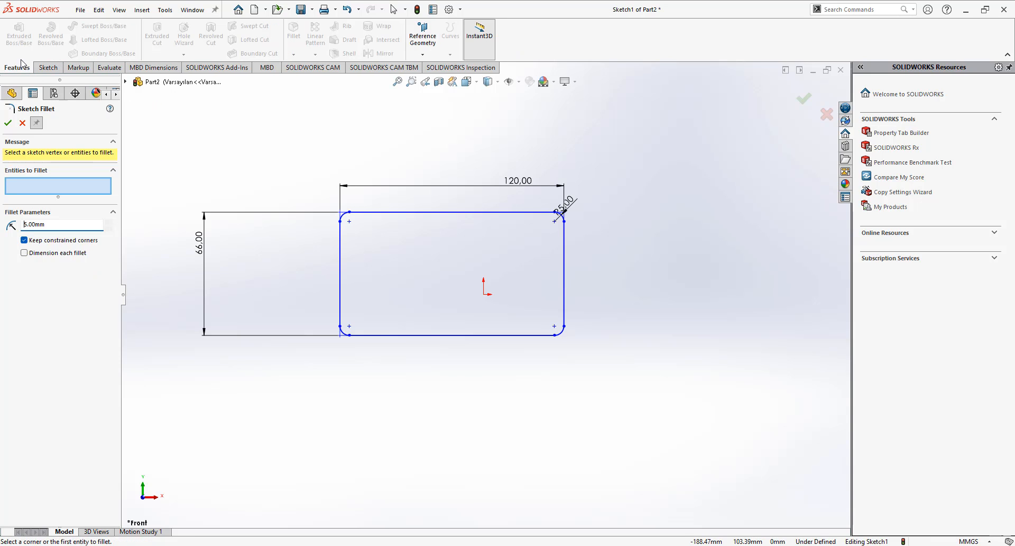
click(8, 123)
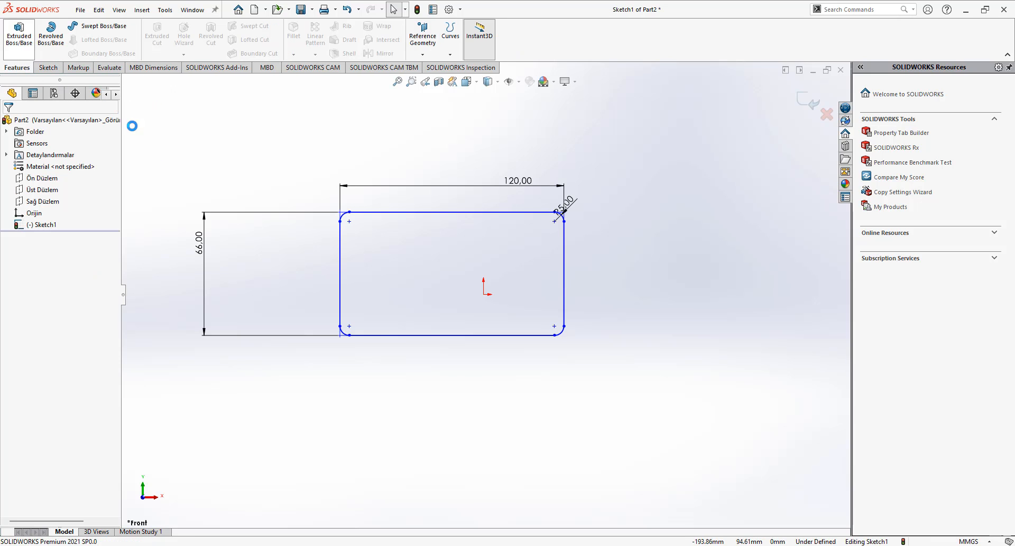
Extrude the rounded rectangle as a blind boss 20 mm deep
click(19, 34)
middle_drag(289, 300, 486, 325)
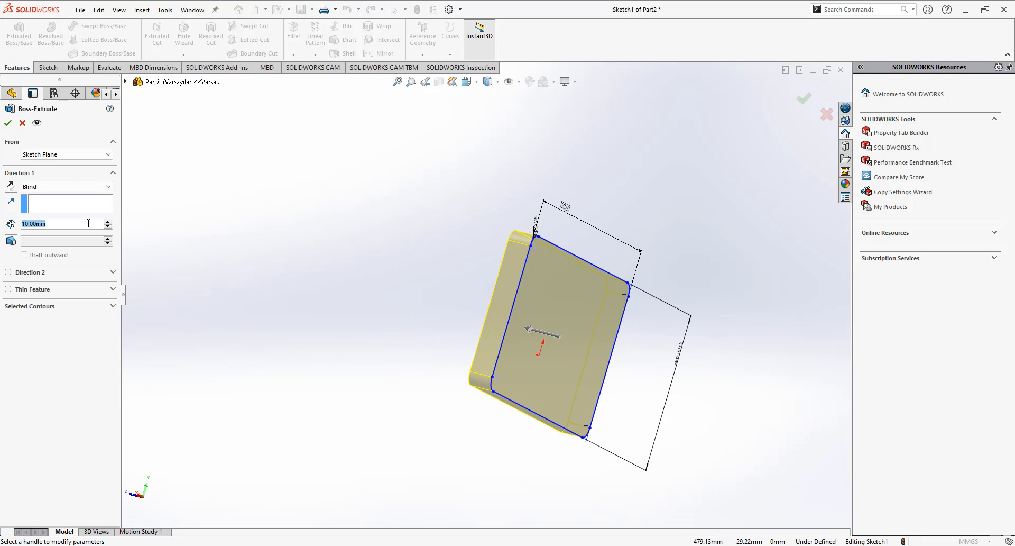
text(20)
key(Return)
key(Return)
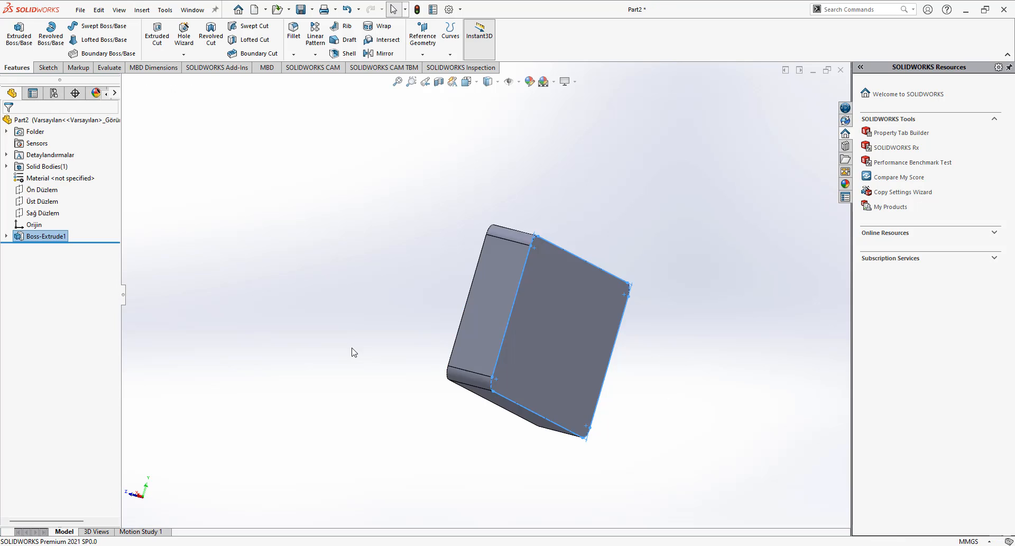
Start a sketch on the plate's front face and draw a vertical centerline between the midpoints of the upper and lower edges
middle_drag(385, 321, 463, 278)
click(566, 291)
click(656, 272)
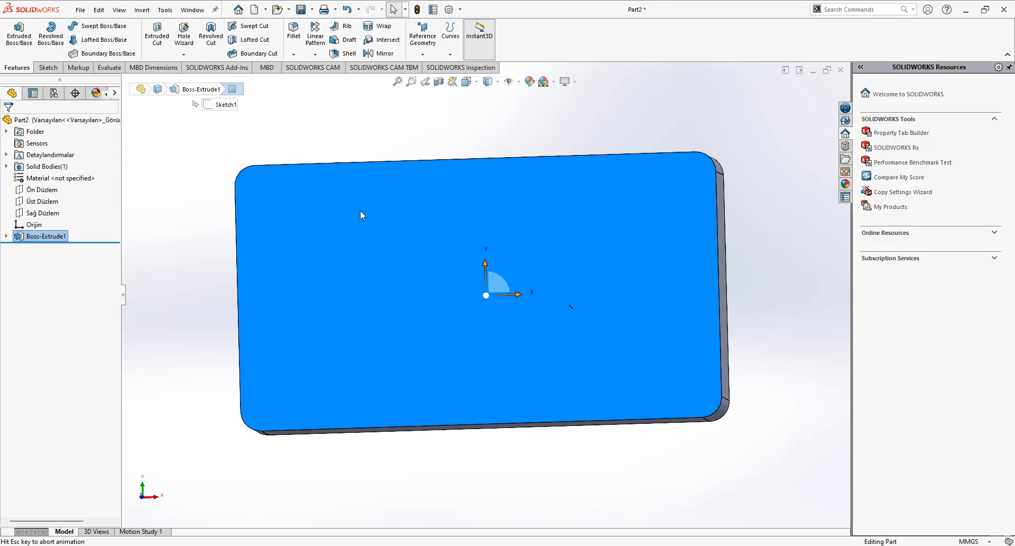
click(48, 68)
click(80, 25)
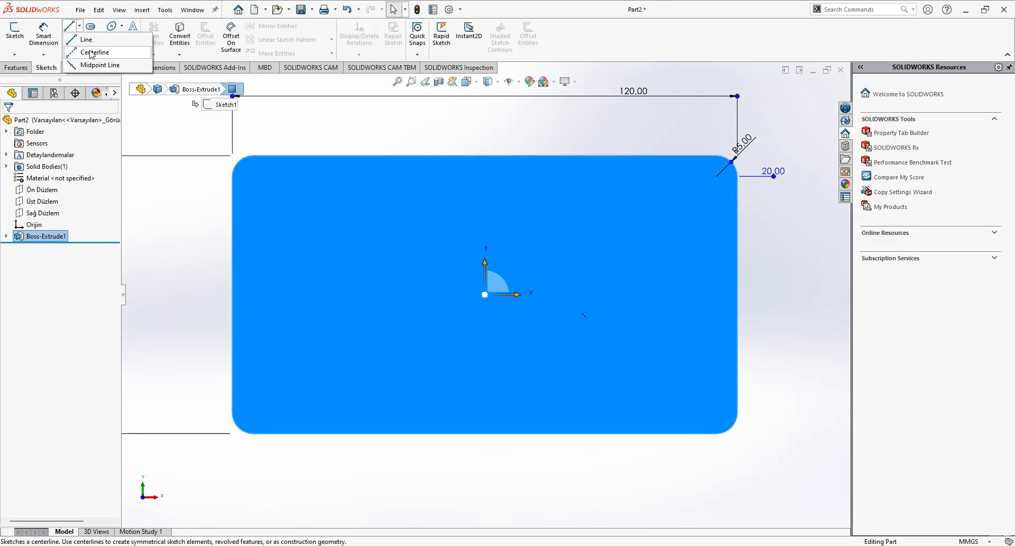
click(95, 48)
click(485, 156)
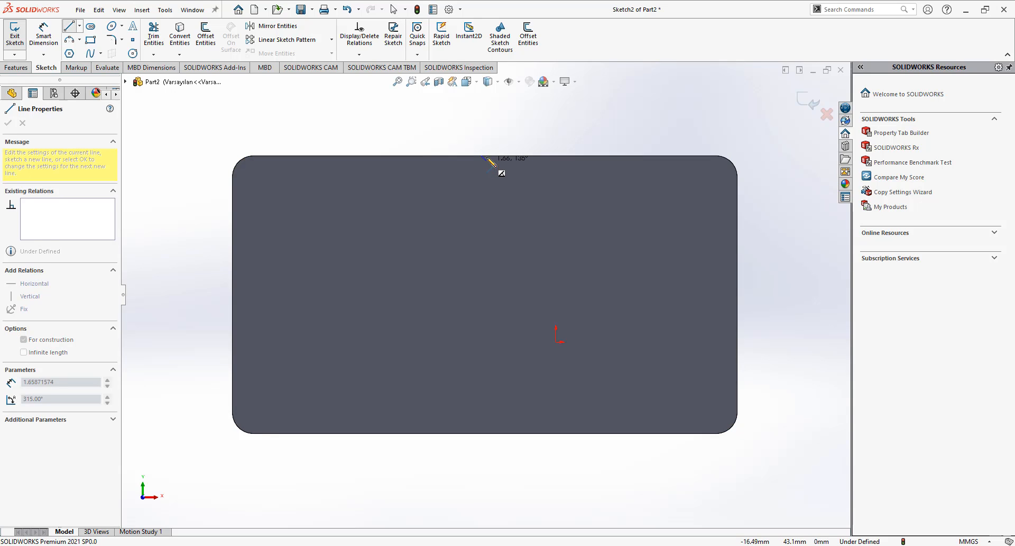
key(Escape)
click(79, 25)
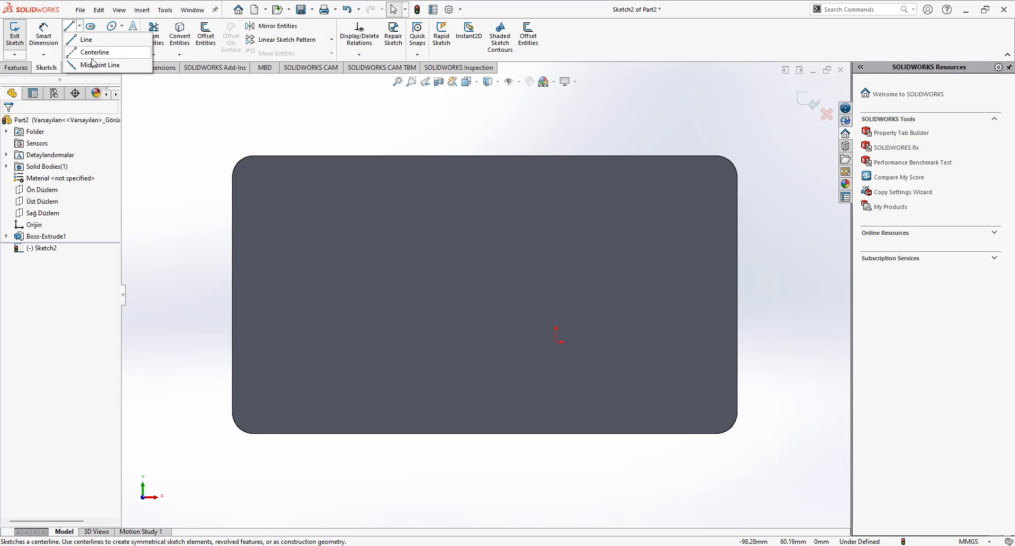
click(96, 50)
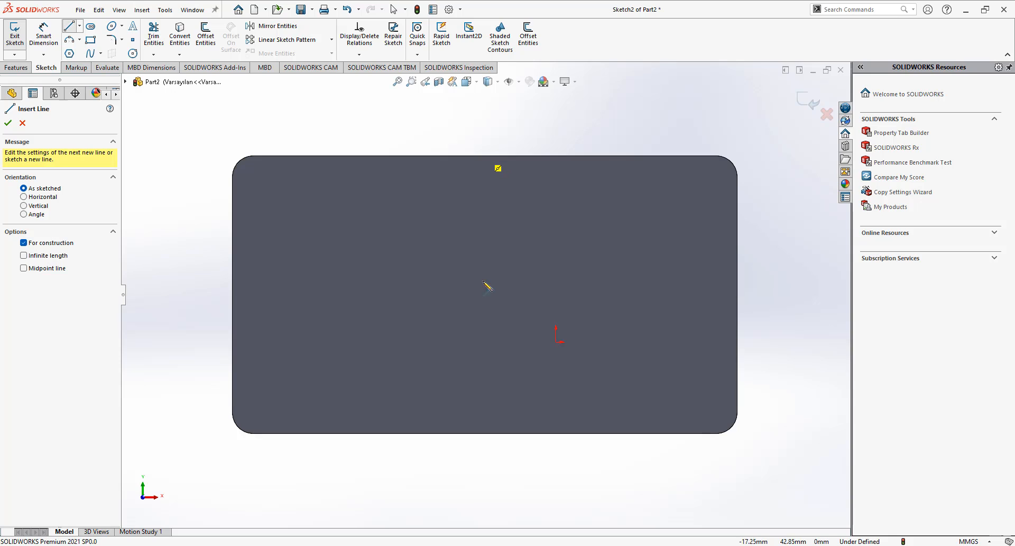
click(485, 156)
click(485, 433)
key(Escape)
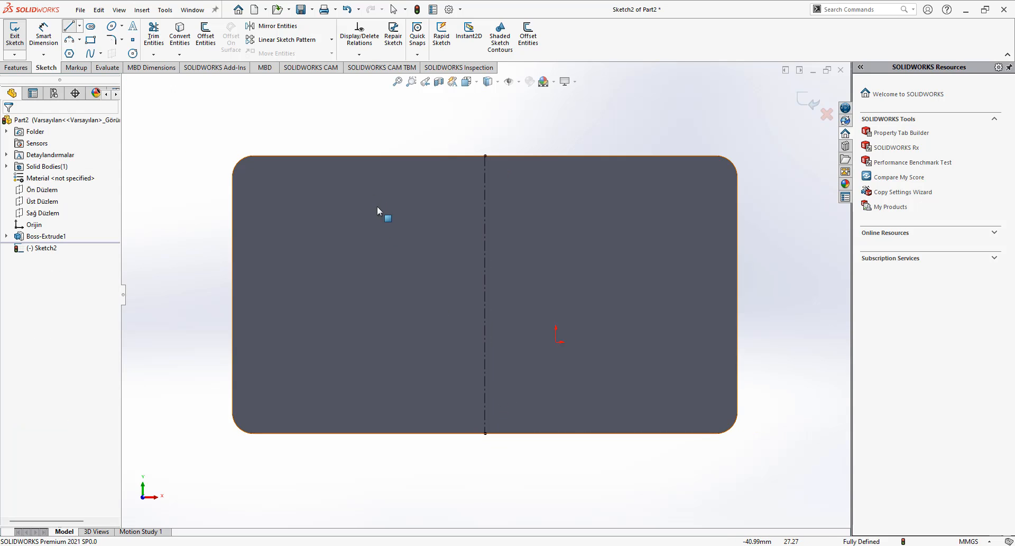
Sketch a horizontal centerline from the vertical centerline's midpoint toward the left edge, continuing with a vertical centerline about 16 mm downward
click(69, 26)
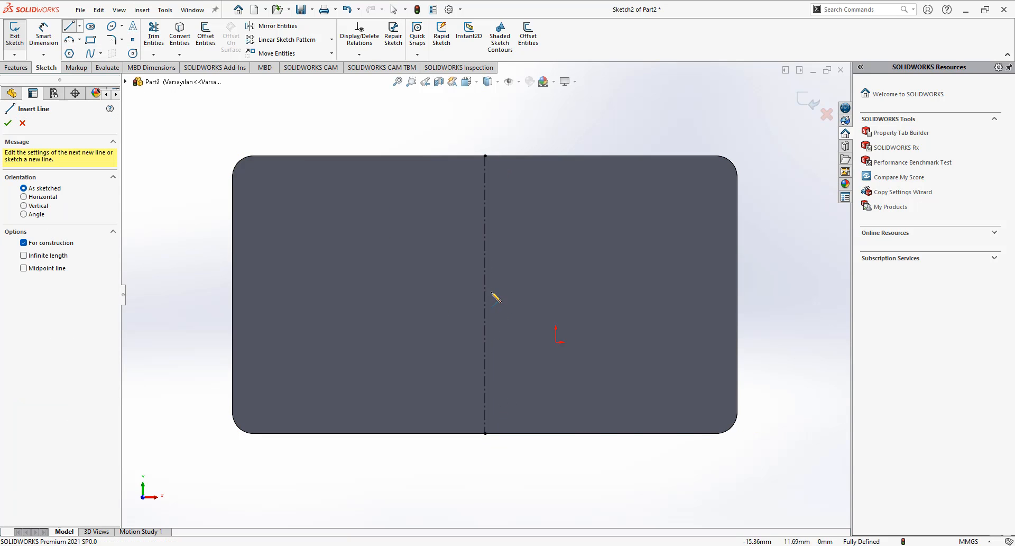
click(485, 294)
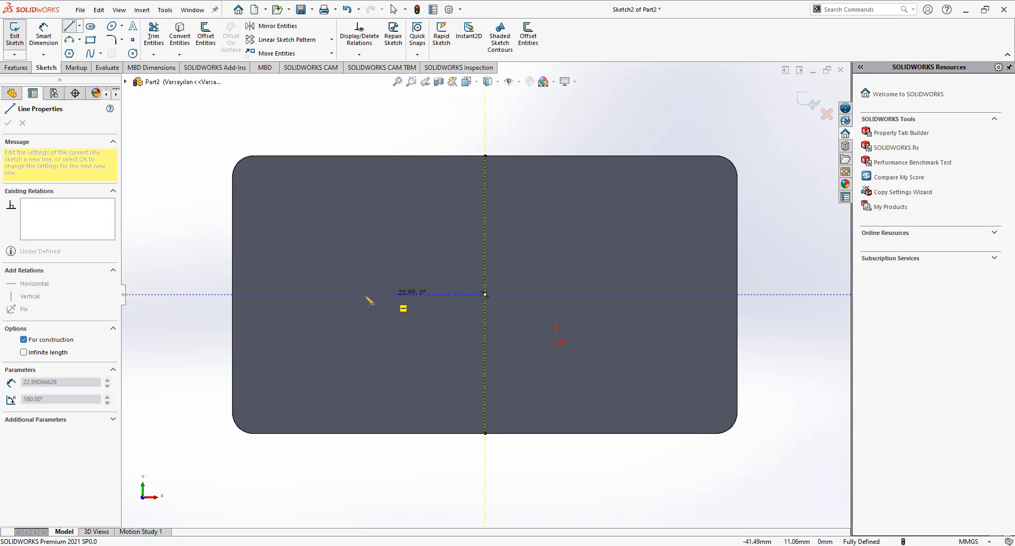
click(272, 294)
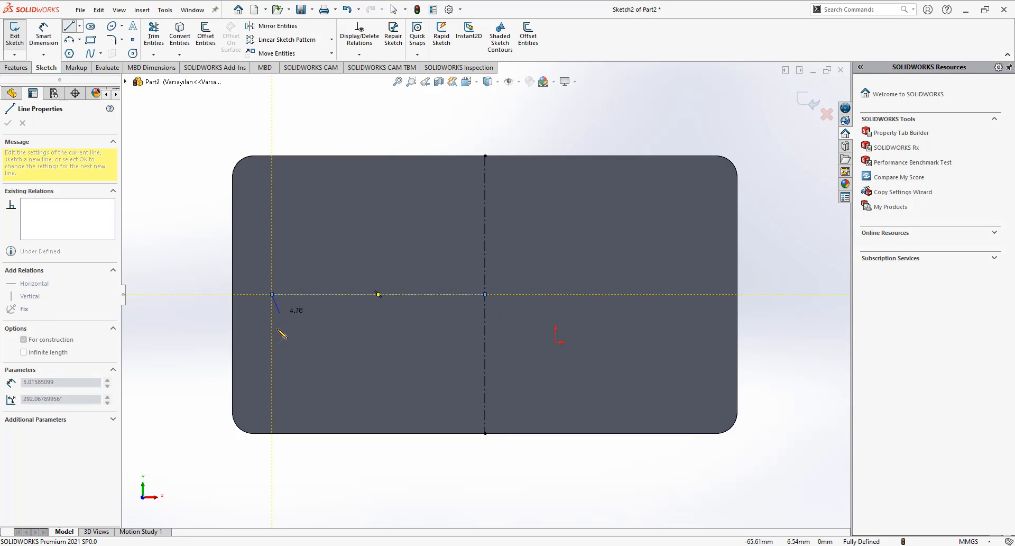
double_click(272, 361)
key(Escape)
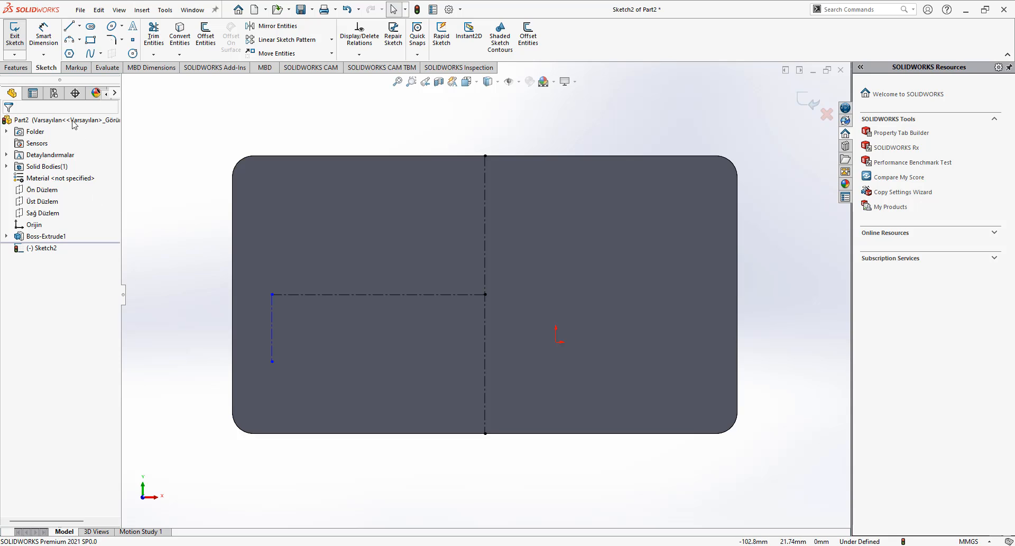
Dimension the horizontal centerline to 50 mm and the short vertical centerline to 20 mm
click(44, 36)
scroll(360, 308, up, 2)
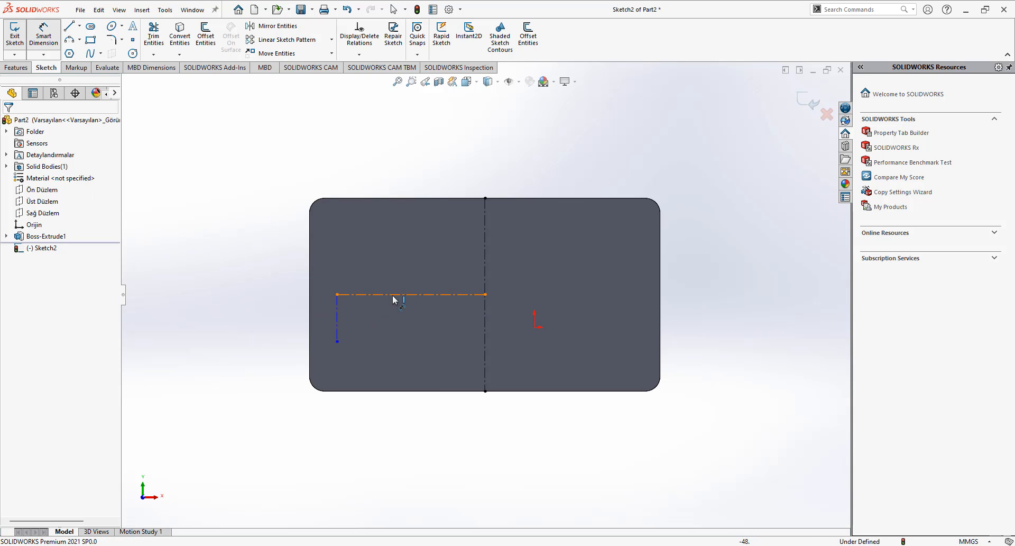
click(392, 294)
click(395, 327)
key(Return)
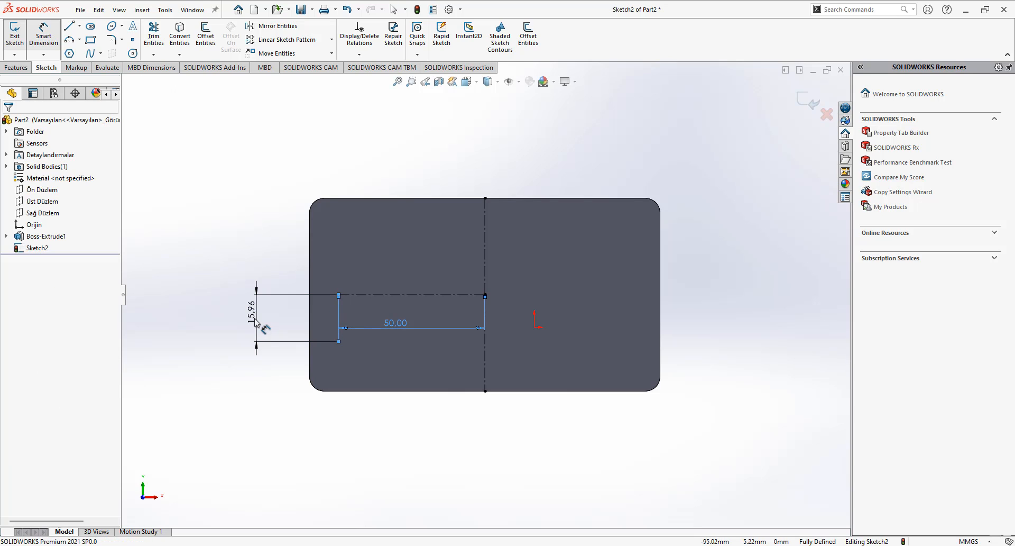
click(256, 329)
text(20)
key(Return)
Draw a circle centred on the lower end of the short vertical centerline and set its diameter to 10.5 mm
click(132, 53)
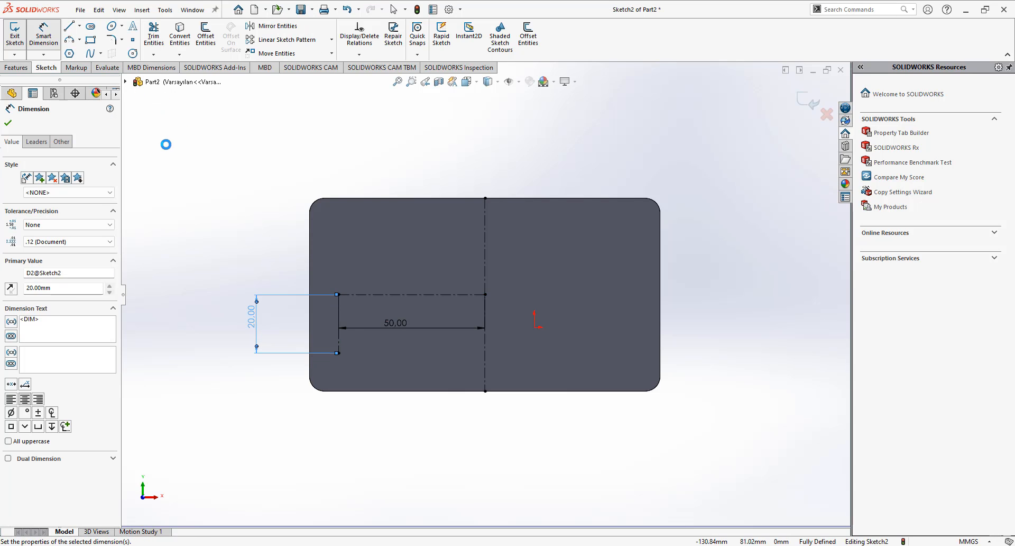
click(339, 353)
click(373, 360)
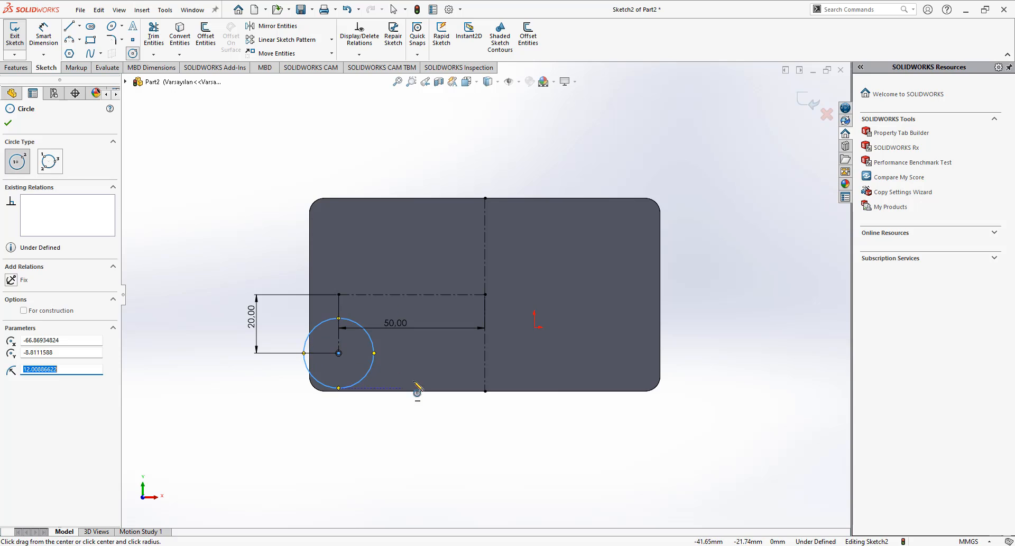
right_drag(415, 390, 410, 344)
click(373, 346)
click(452, 444)
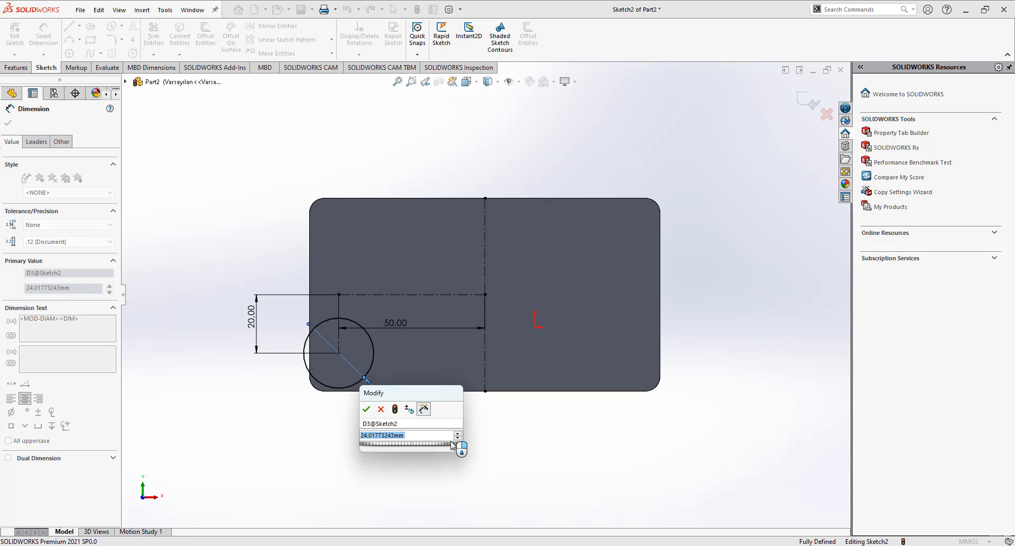
text(10.5)
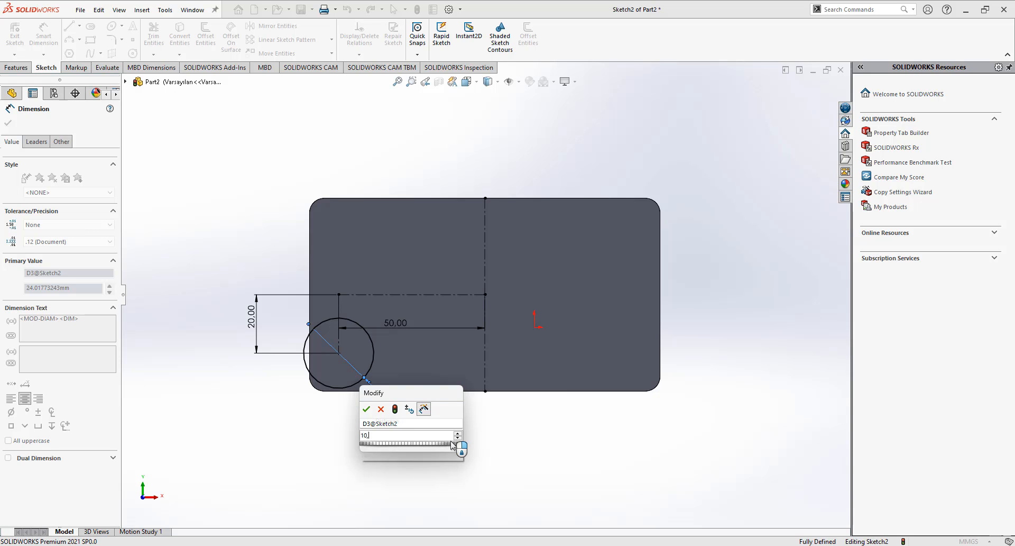
key(Return)
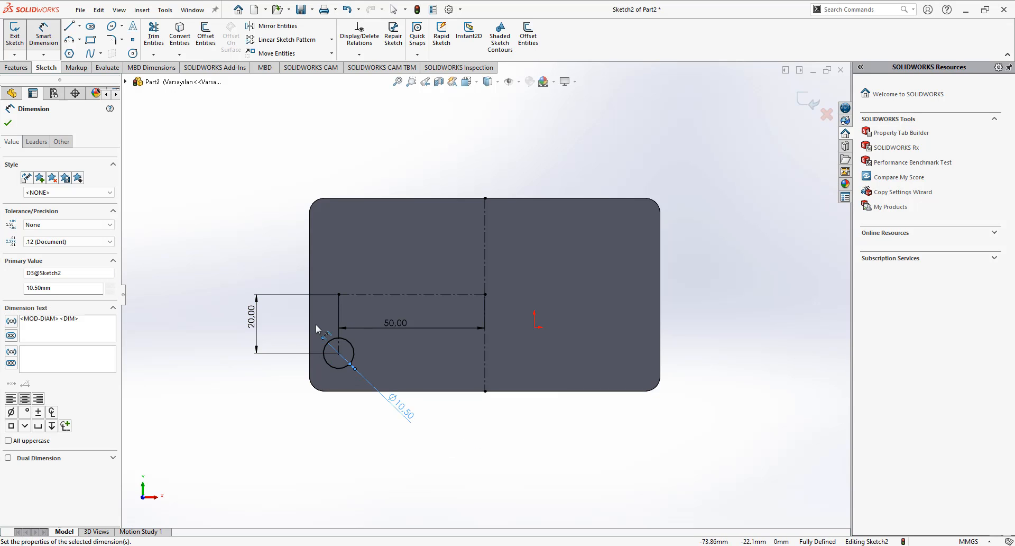
Mirror a copy of the circle about the horizontal centerline
click(273, 26)
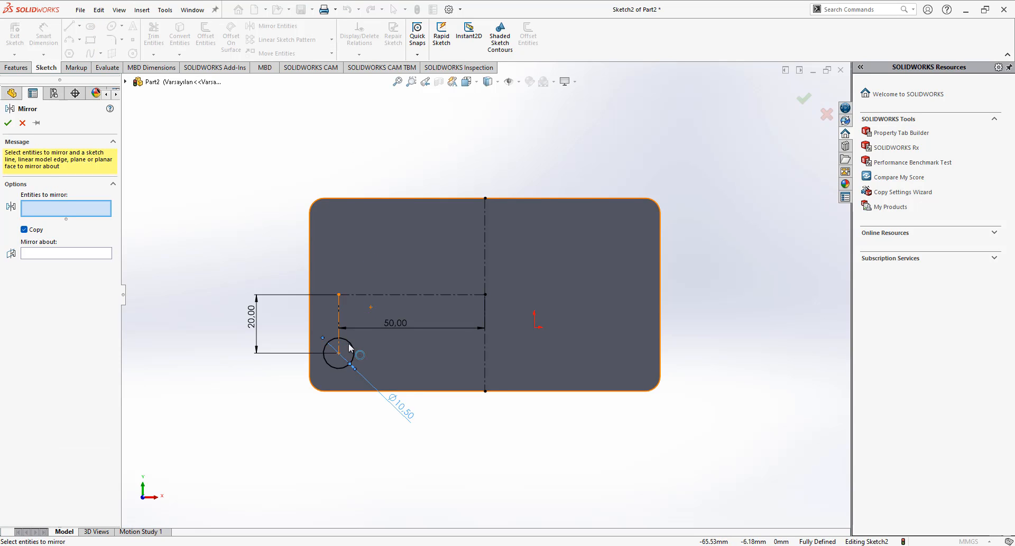
click(348, 342)
click(370, 294)
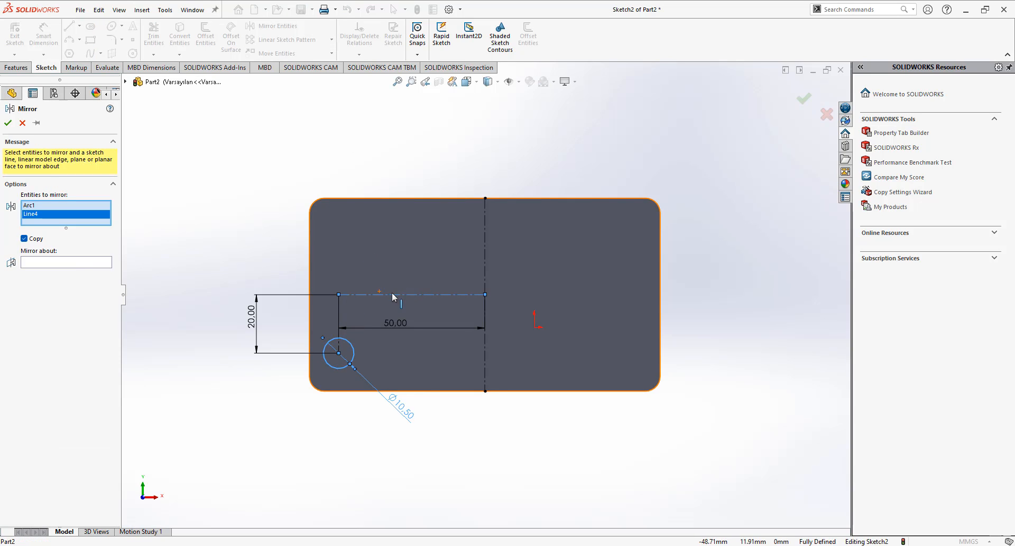
click(392, 293)
click(71, 254)
click(376, 294)
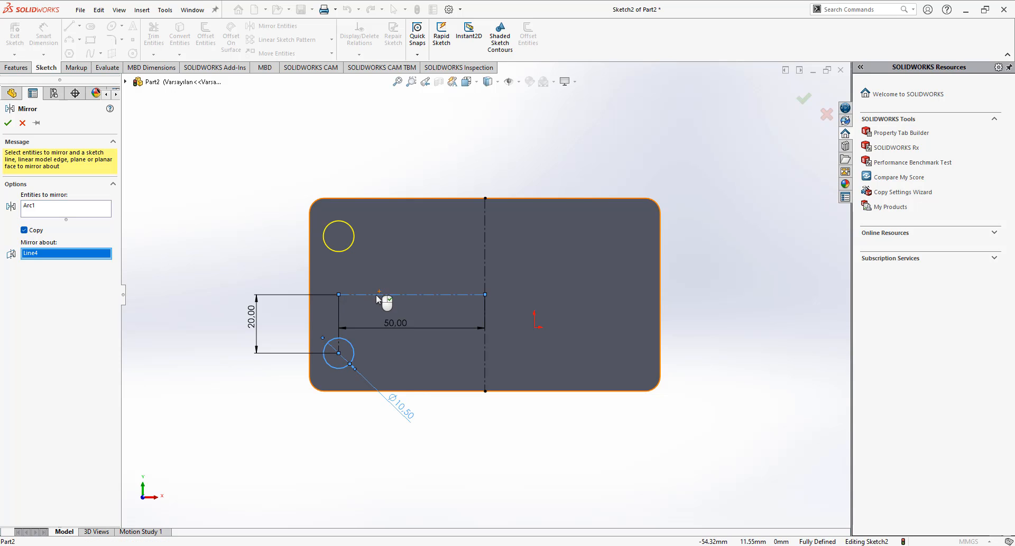
click(814, 97)
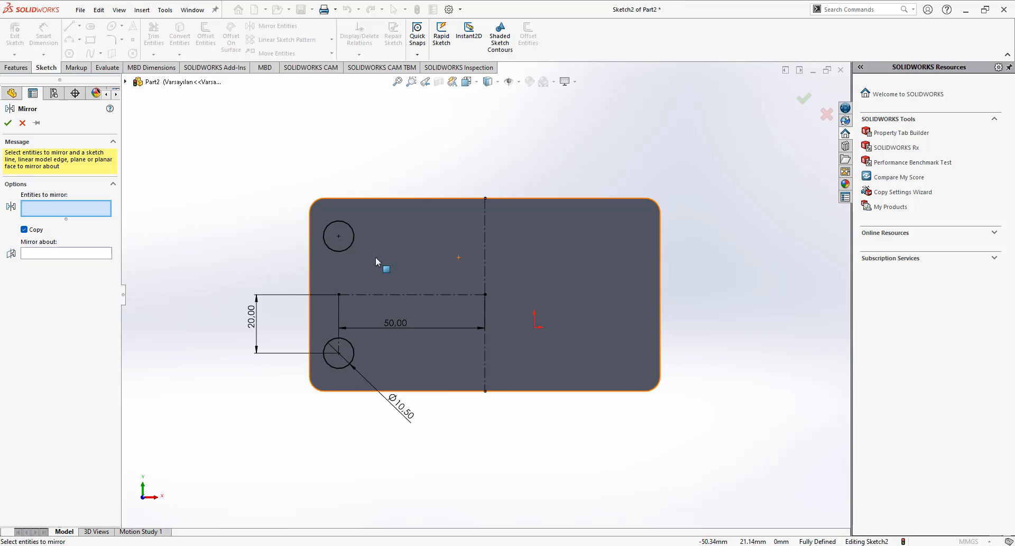
Mirror copies of both left circles about the plate's long vertical centerline
click(351, 245)
click(353, 351)
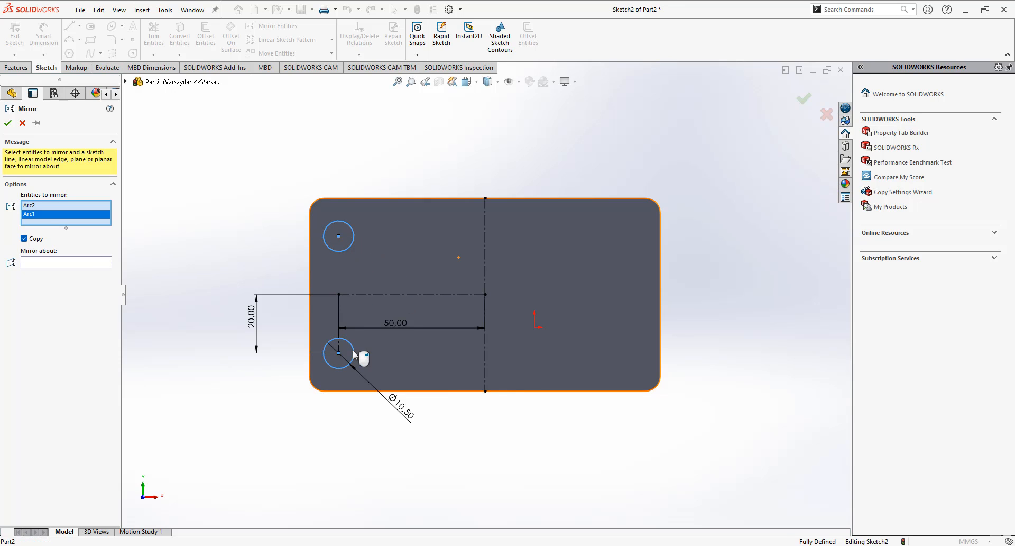
click(83, 265)
click(484, 245)
click(803, 98)
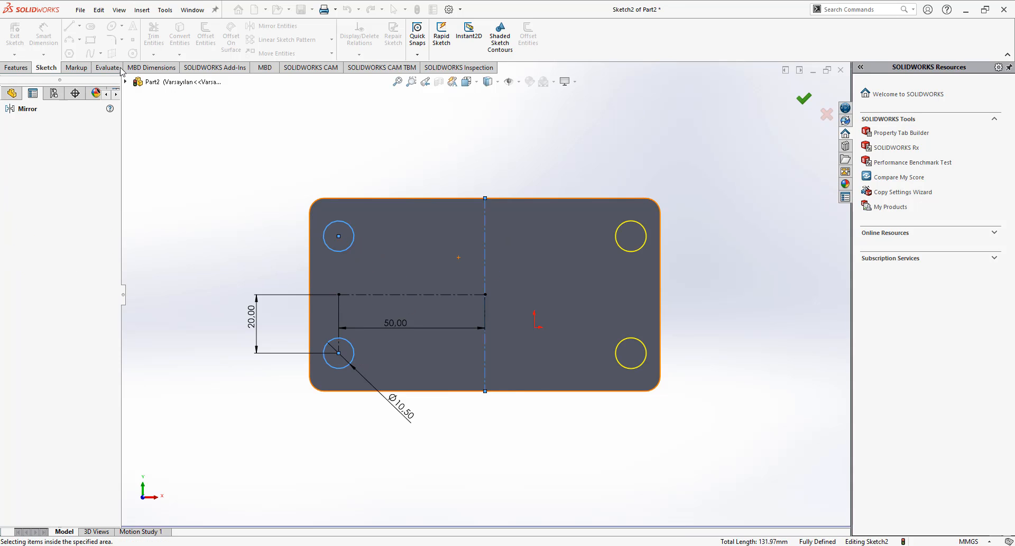
Trim away the horizontal and vertical centerlines between the circles with Power trim
click(153, 35)
drag(325, 317, 340, 351)
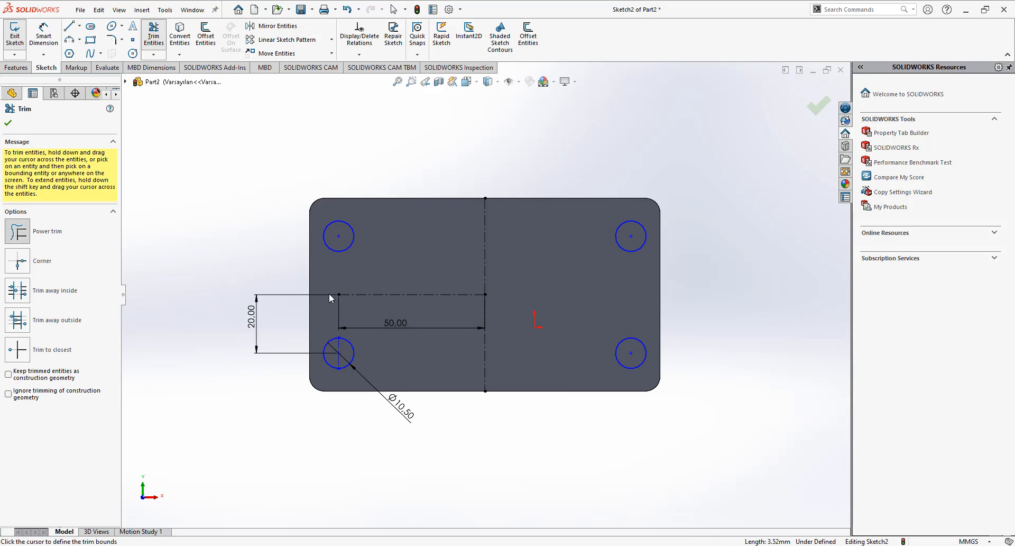
drag(410, 277, 487, 267)
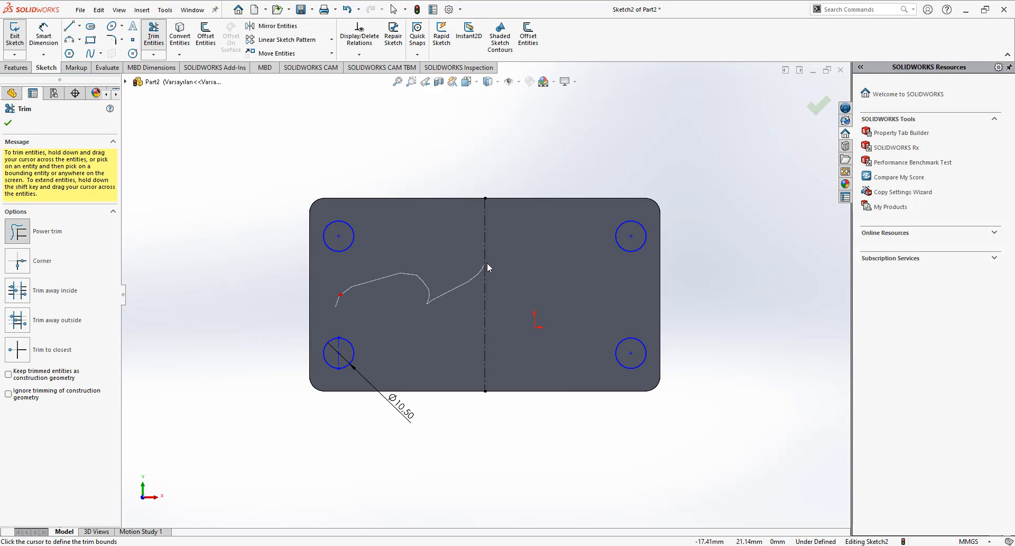
Cut the four corner circles through the plate using Extruded Cut with the Through All end condition
click(15, 67)
click(168, 56)
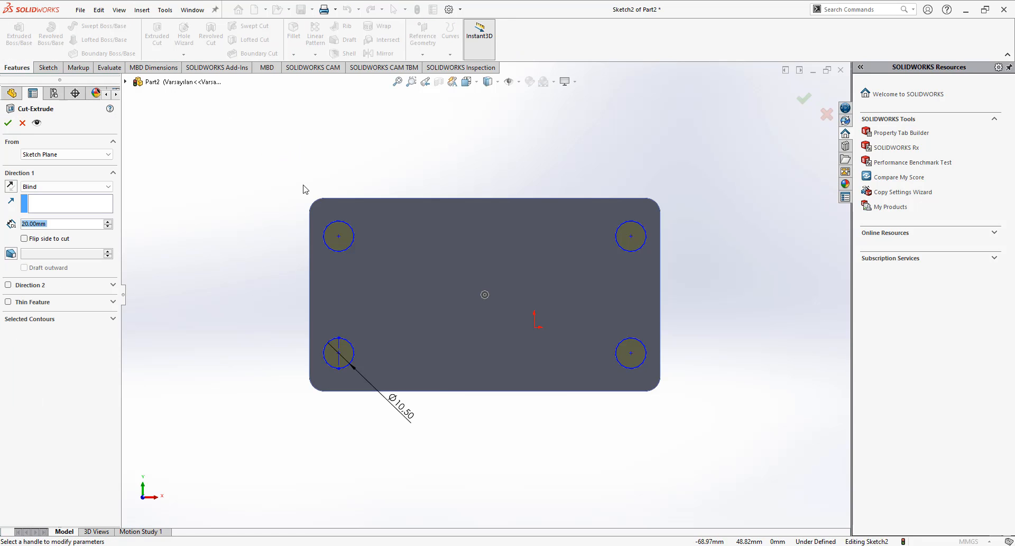
click(79, 186)
click(52, 203)
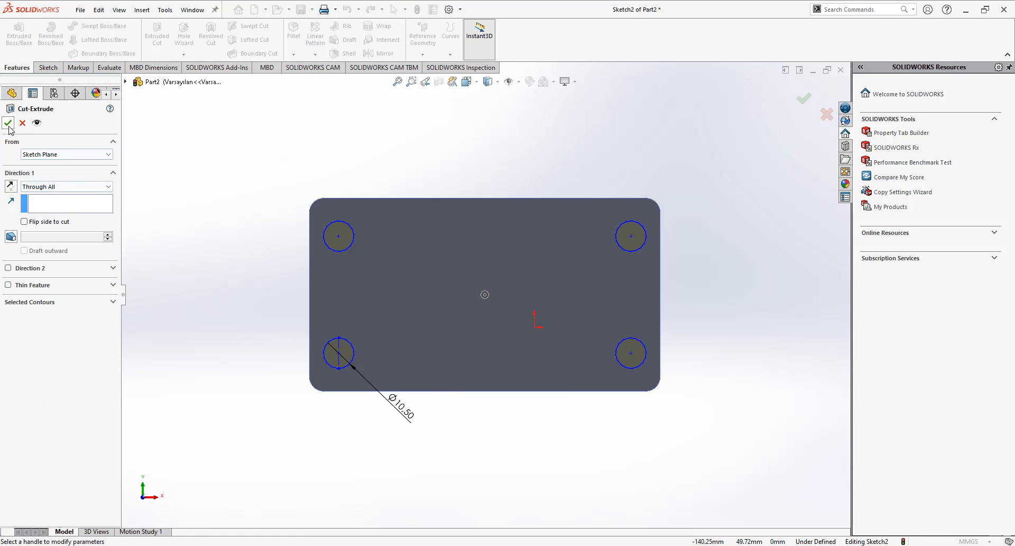
Start a sketch on the plate's long side face and draw a vertical centerline about 52 mm up from its upper edge's midpoint
middle_drag(326, 174, 462, 140)
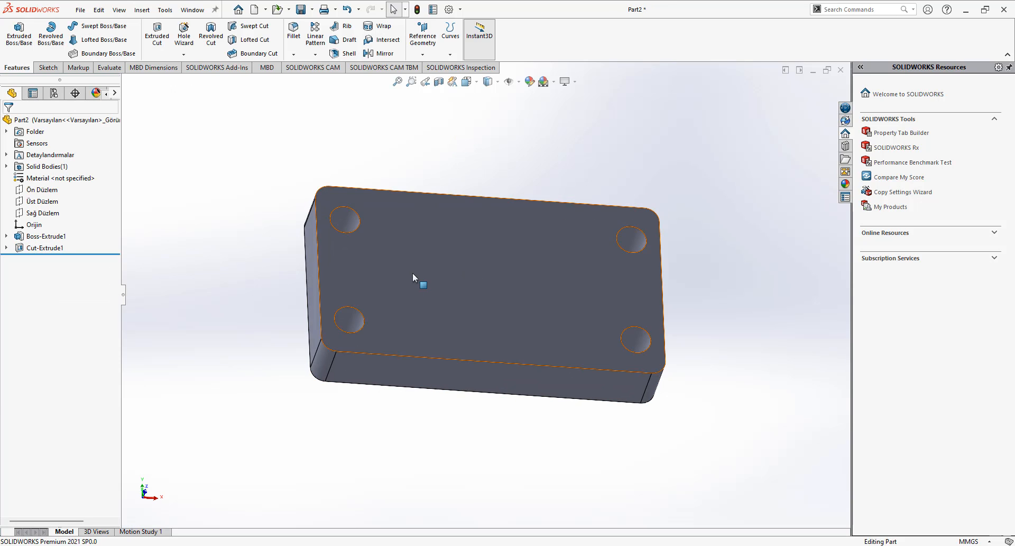
scroll(439, 259, up, 2)
click(476, 344)
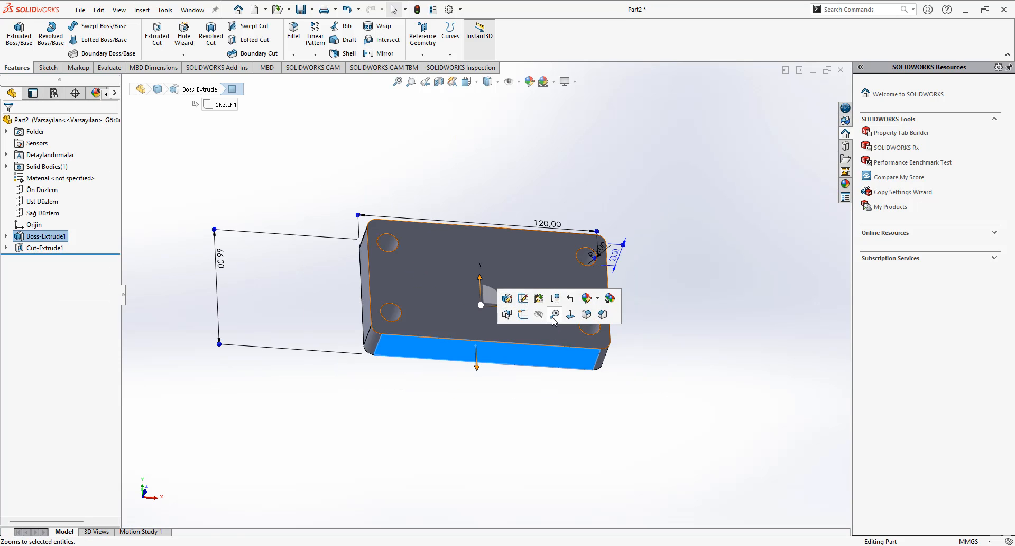
click(53, 67)
click(80, 26)
click(87, 46)
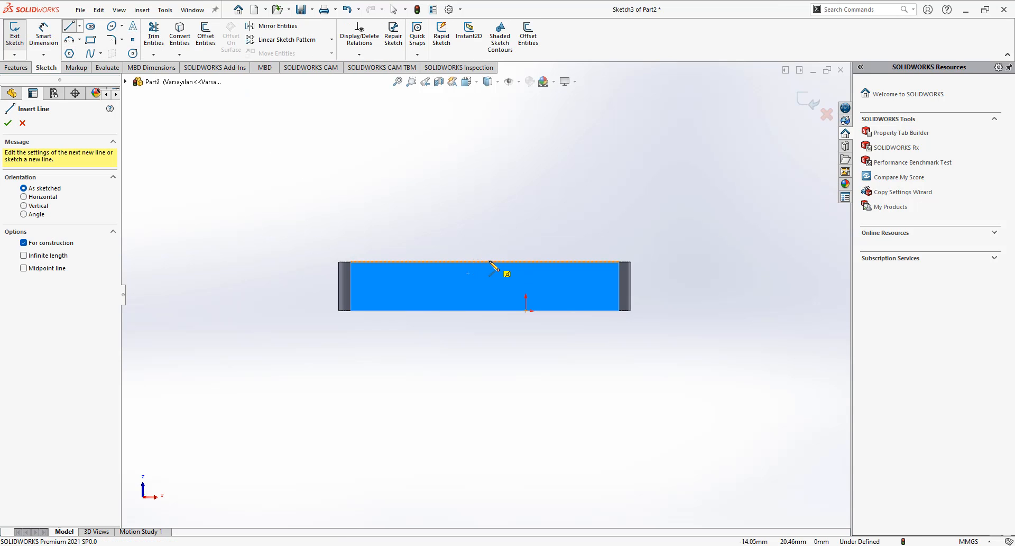
click(485, 262)
click(484, 134)
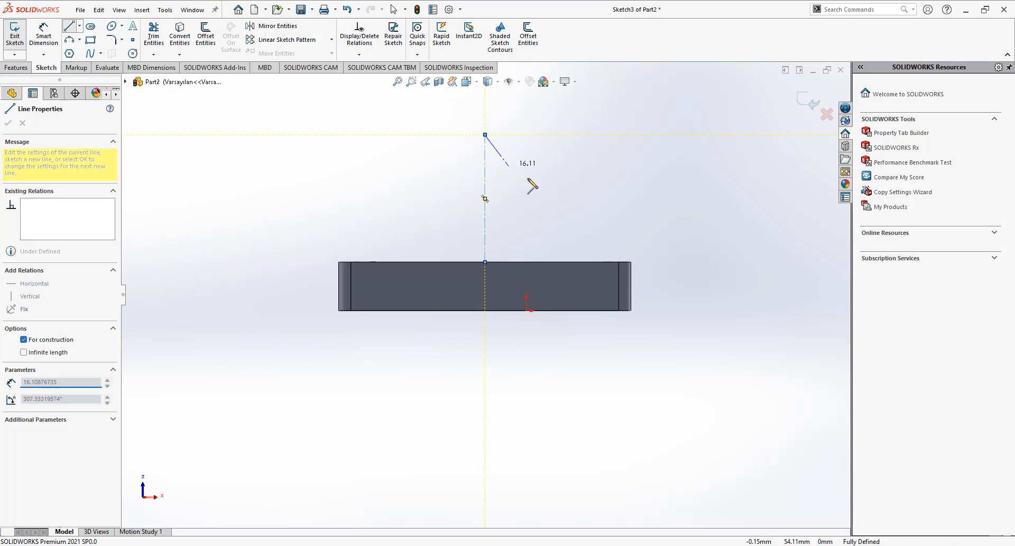
Dimension the vertical centerline and set its length to 80 mm
right_drag(516, 132, 516, 103)
click(485, 174)
click(536, 177)
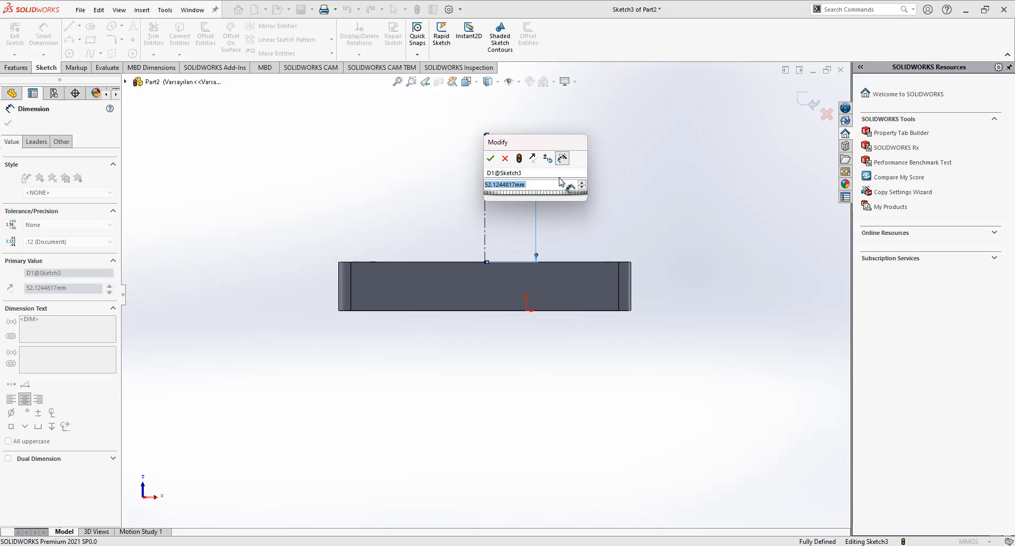
text(80)
key(Return)
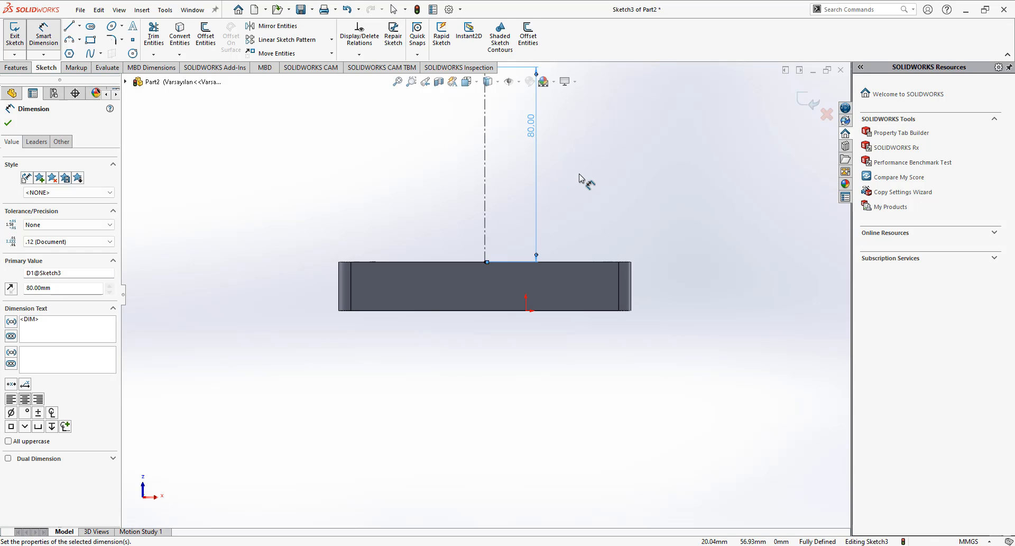
Draw two concentric circles about 69 mm and 36 mm in diameter, centred on the upper end of the centerline
right_drag(580, 176, 628, 180)
key(z)
click(484, 136)
click(543, 137)
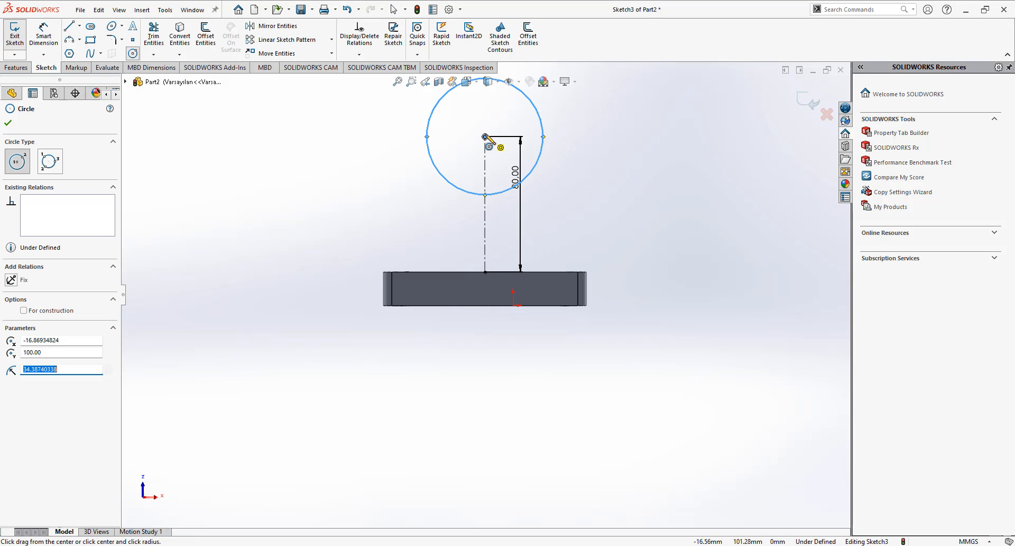
click(513, 128)
Set the outer circle's diameter to 60 mm and the inner circle's diameter to 20 mm
right_drag(549, 136, 548, 119)
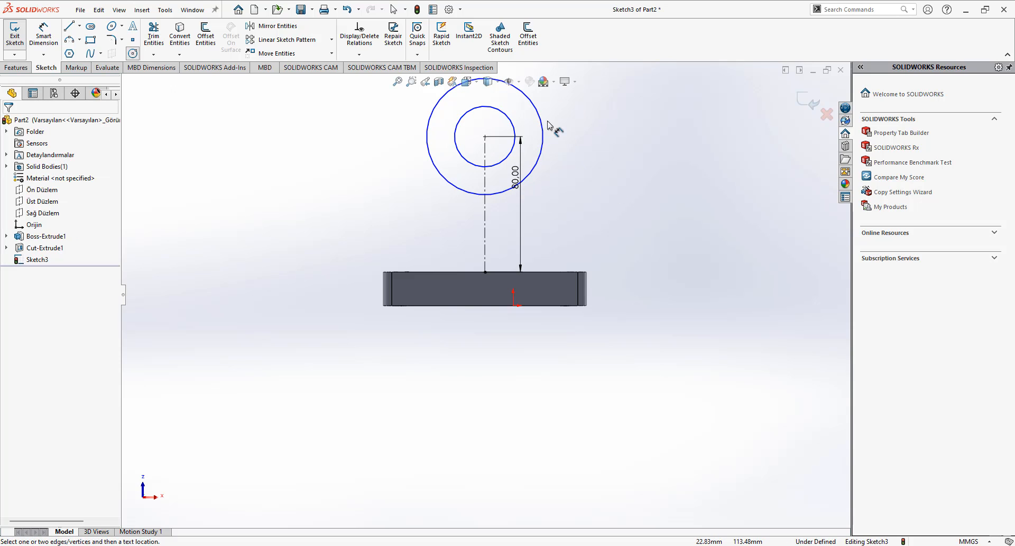
click(542, 123)
click(583, 126)
text(60)
key(Return)
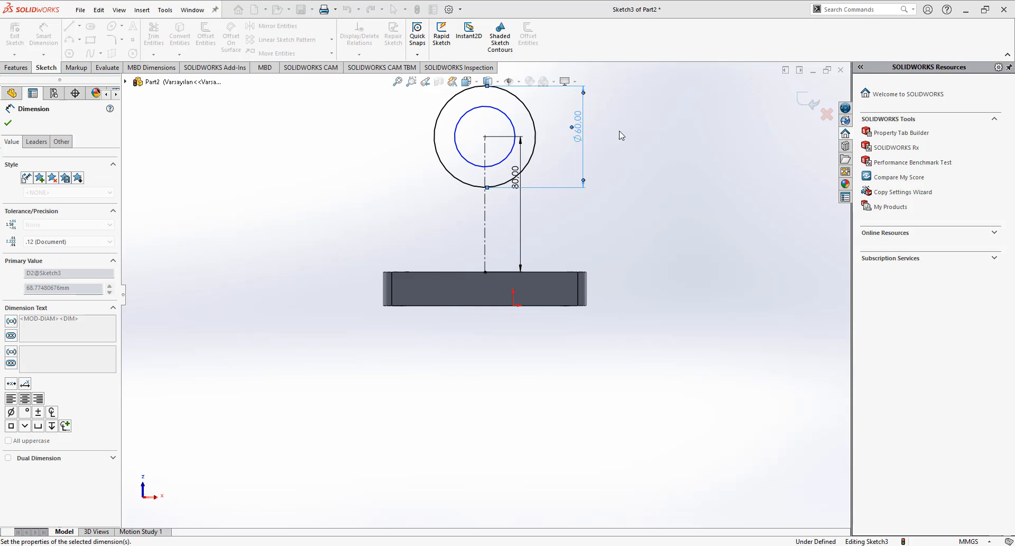
click(512, 123)
click(629, 144)
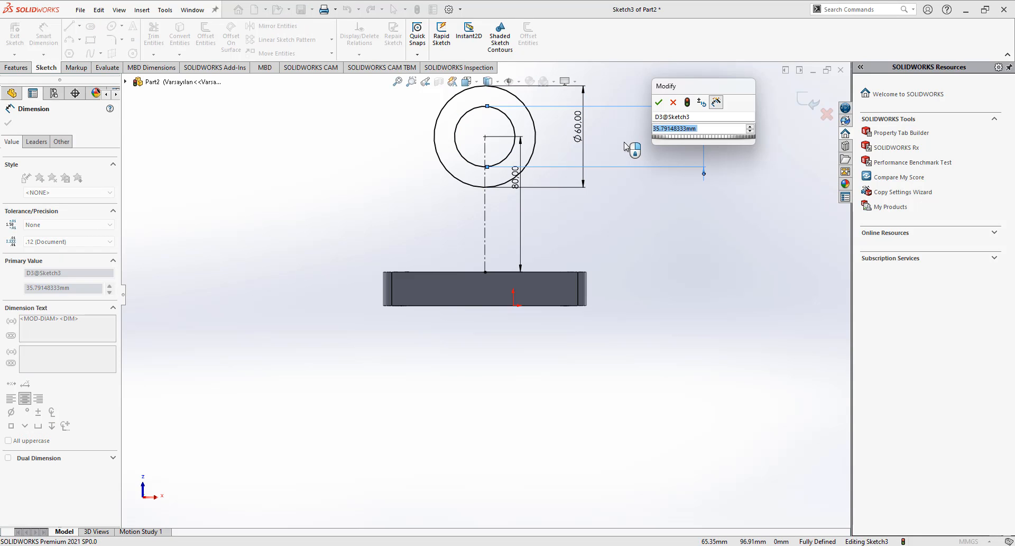
text(20)
key(Return)
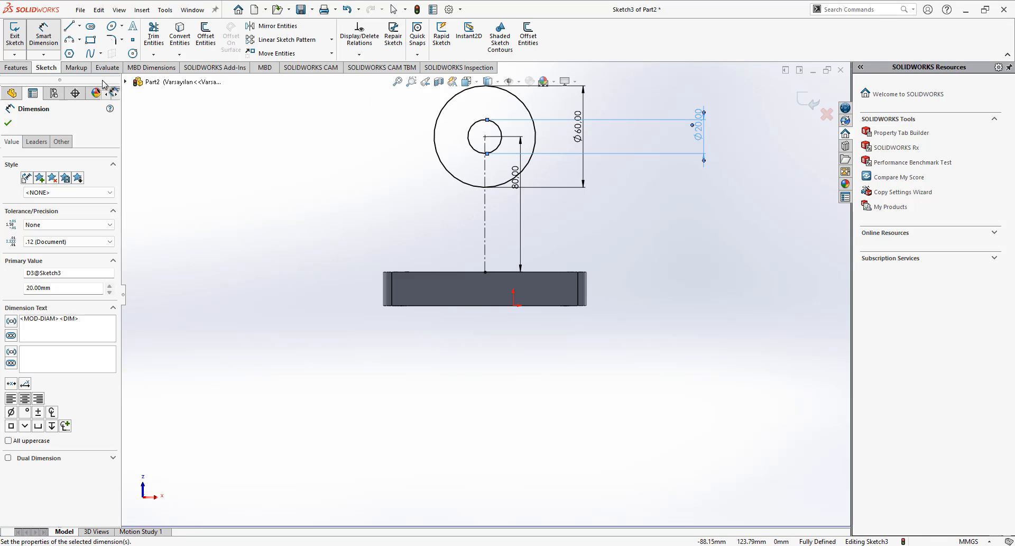
Draw a vertical line from the outer circle's left quadrant to the plate's upper edge, with horizontal lines along that edge on both sides
click(68, 26)
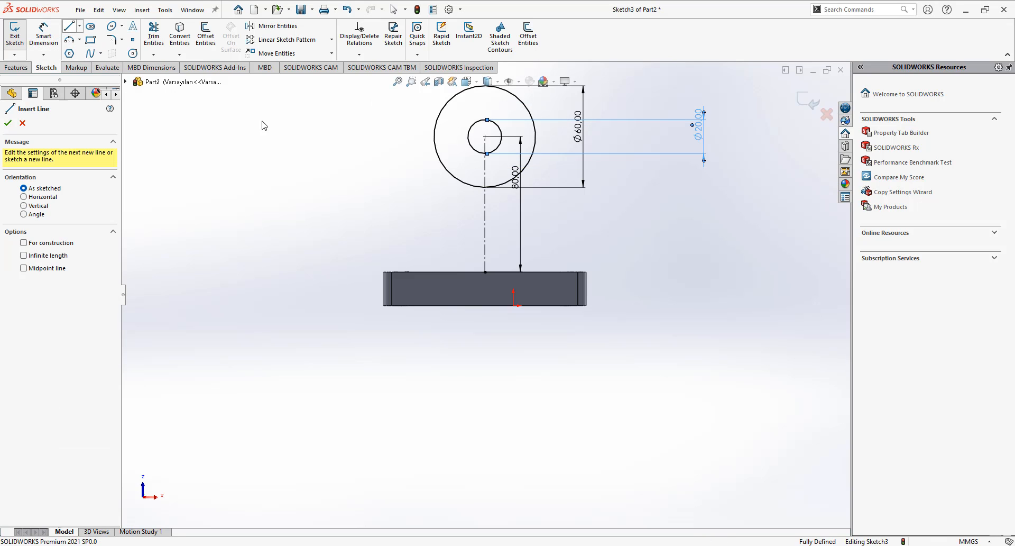
click(434, 137)
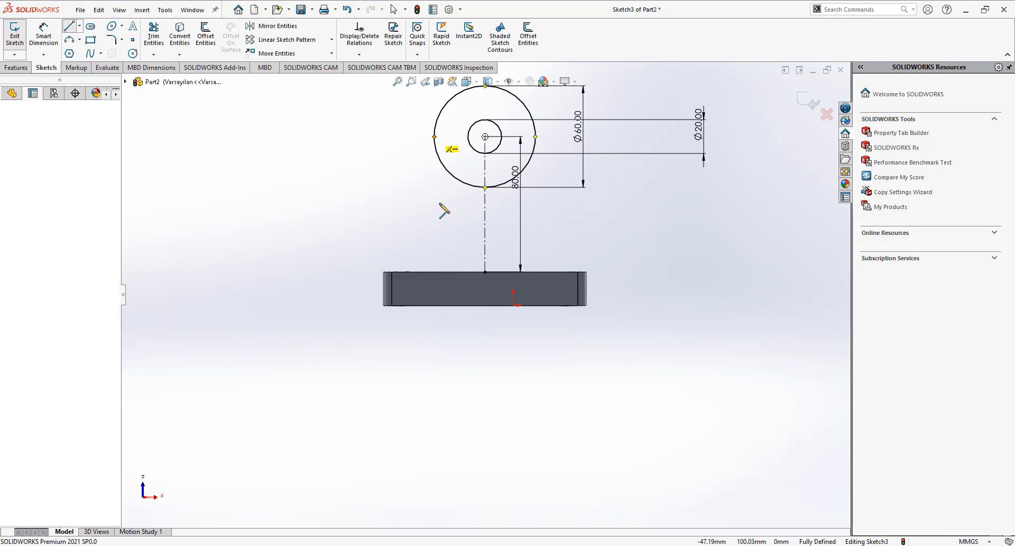
click(434, 272)
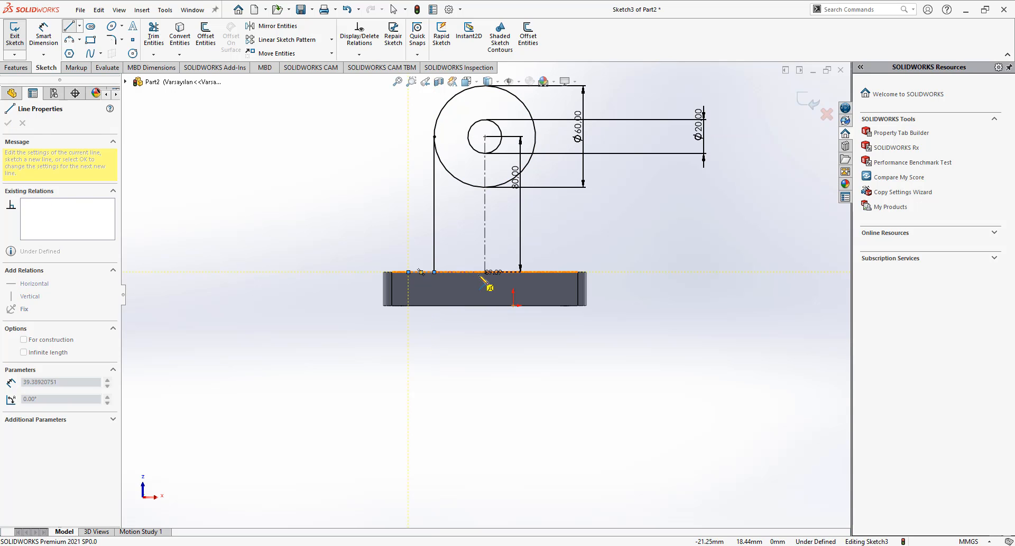
key(Escape)
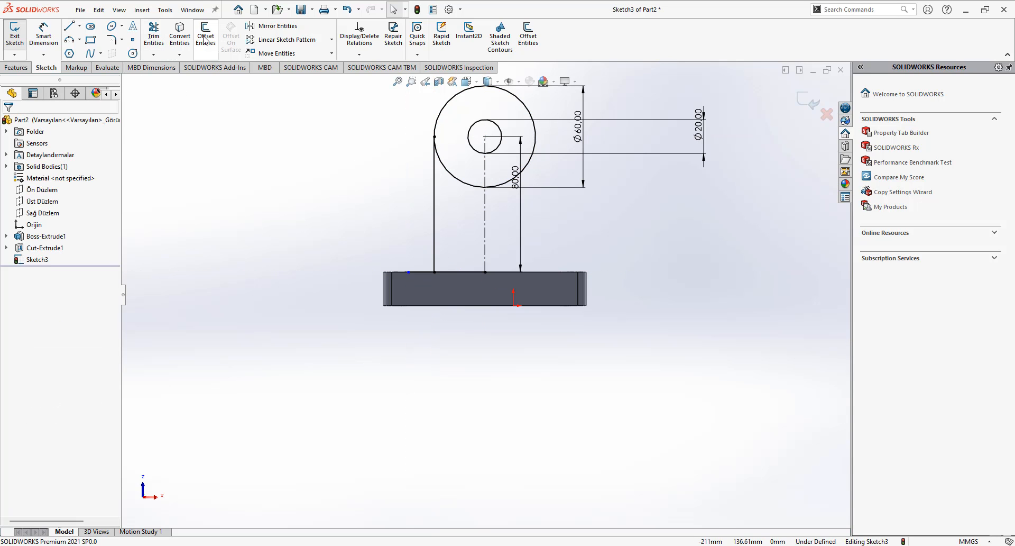
Add a 5 mm sketch fillet where the vertical line meets the plate's upper edge, curving outward
scroll(180, 55, down, 2)
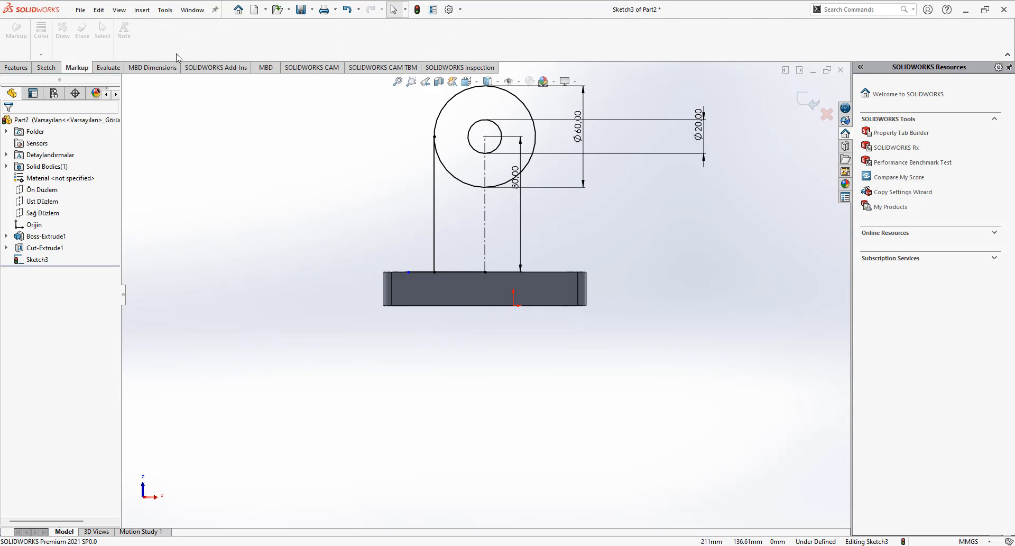
click(44, 68)
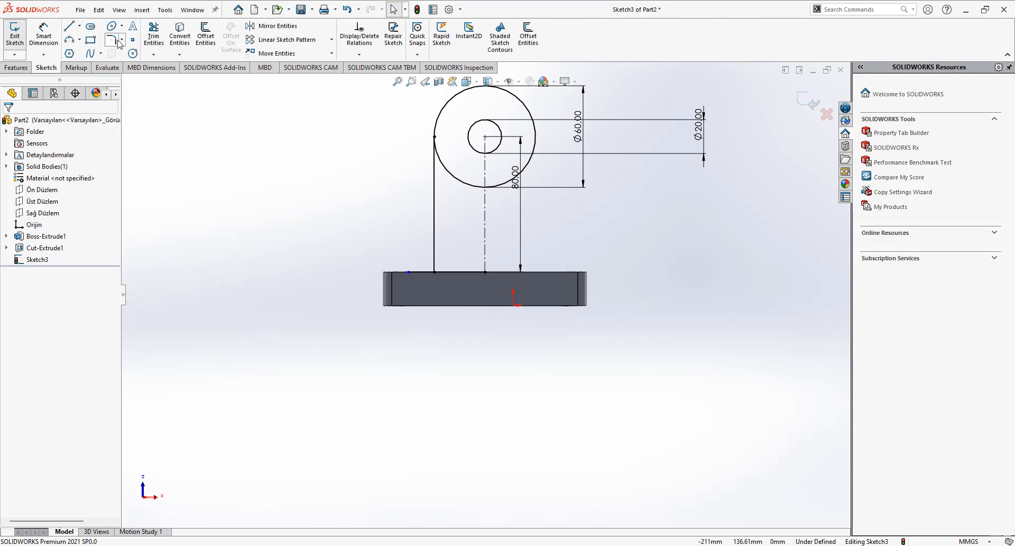
click(115, 41)
scroll(476, 248, down, 2)
click(434, 271)
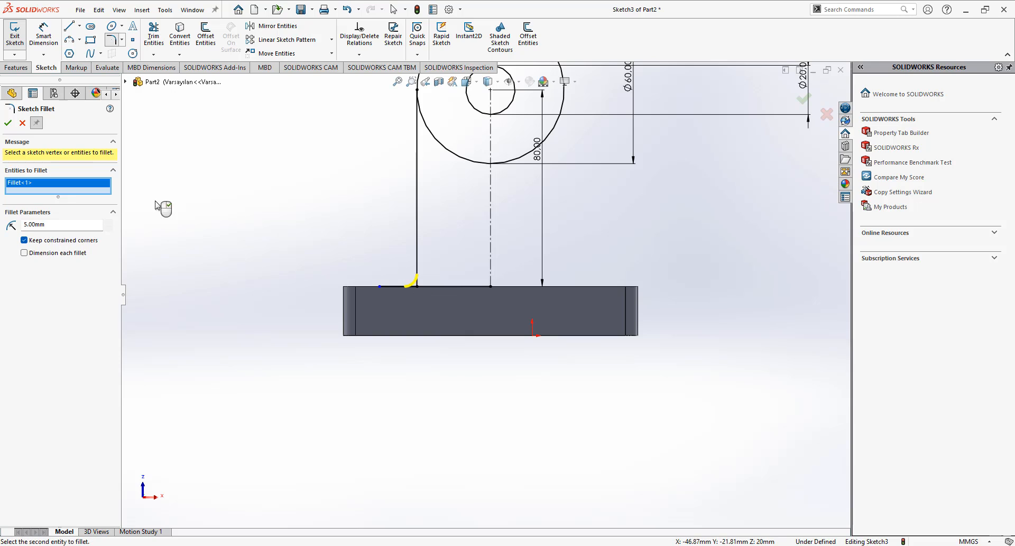
key(Return)
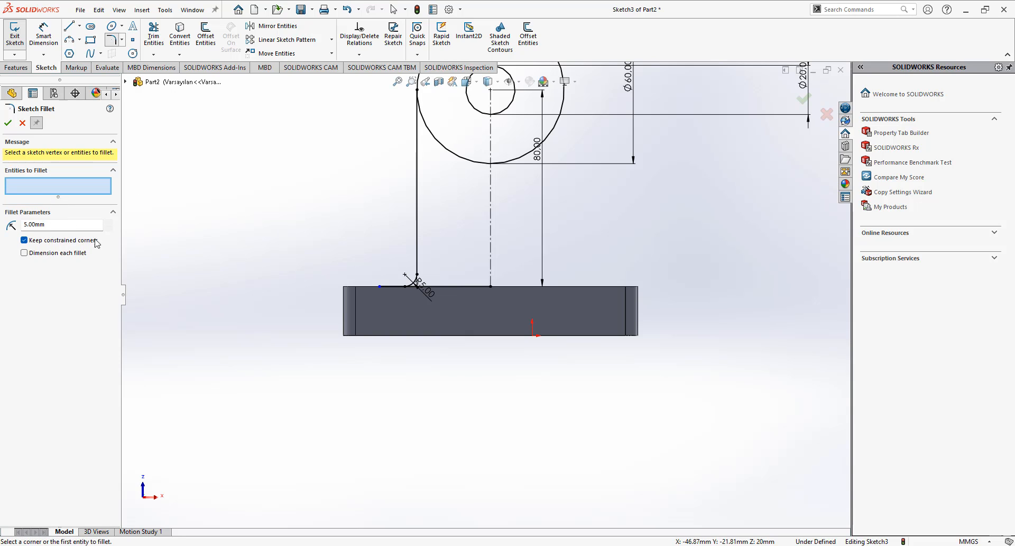
click(7, 123)
Mirror a copy of the vertical line, its fillet and the base lines about the vertical centerline
scroll(304, 179, up, 3)
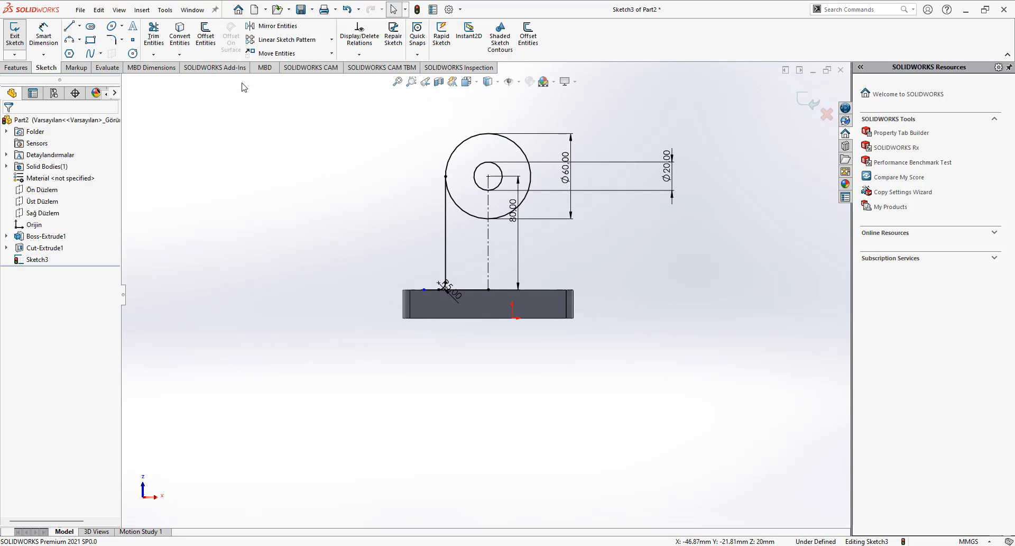
drag(478, 251, 415, 299)
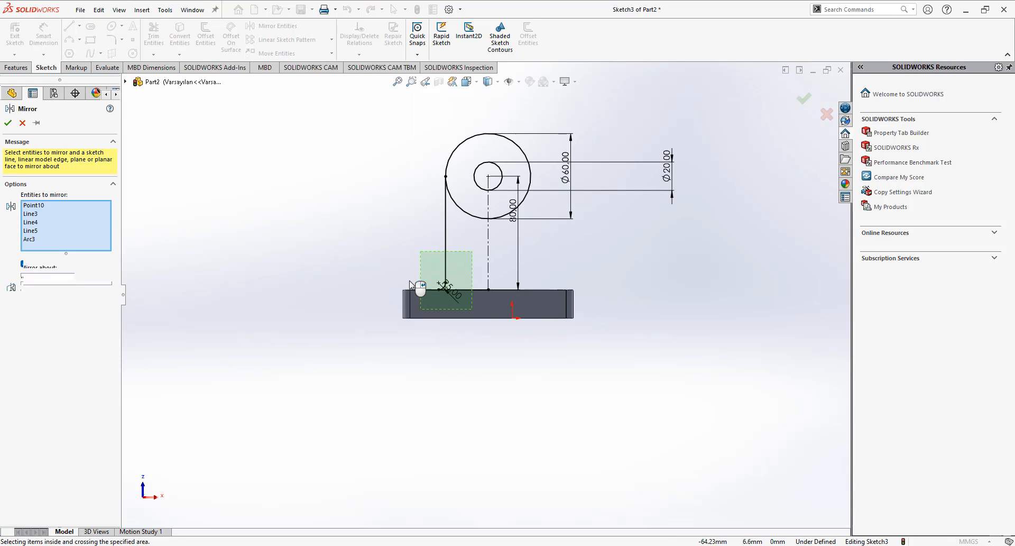
click(72, 288)
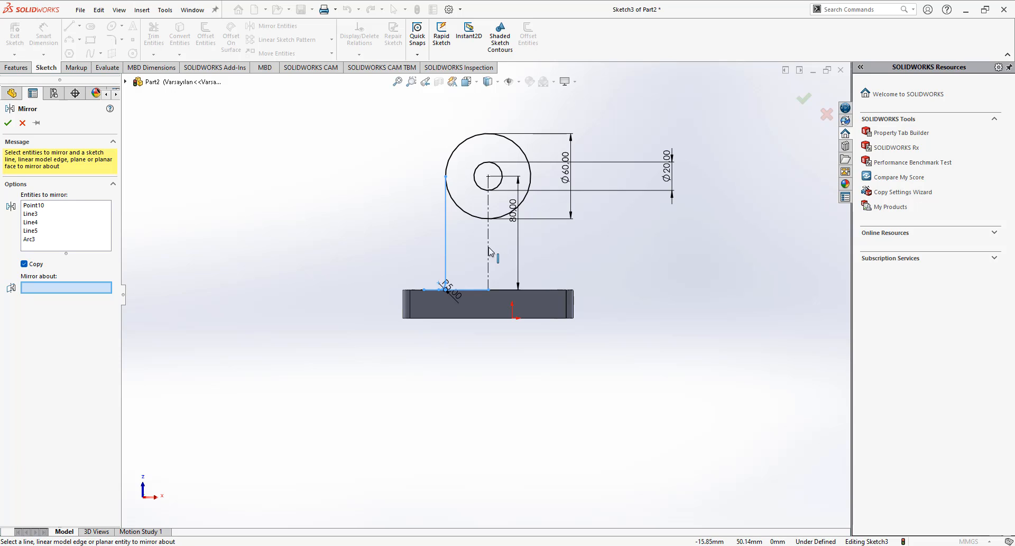
click(488, 252)
click(804, 98)
Trim away the base line stubs outside the fillets and the vertical centerline with Power trim
scroll(575, 215, down, 2)
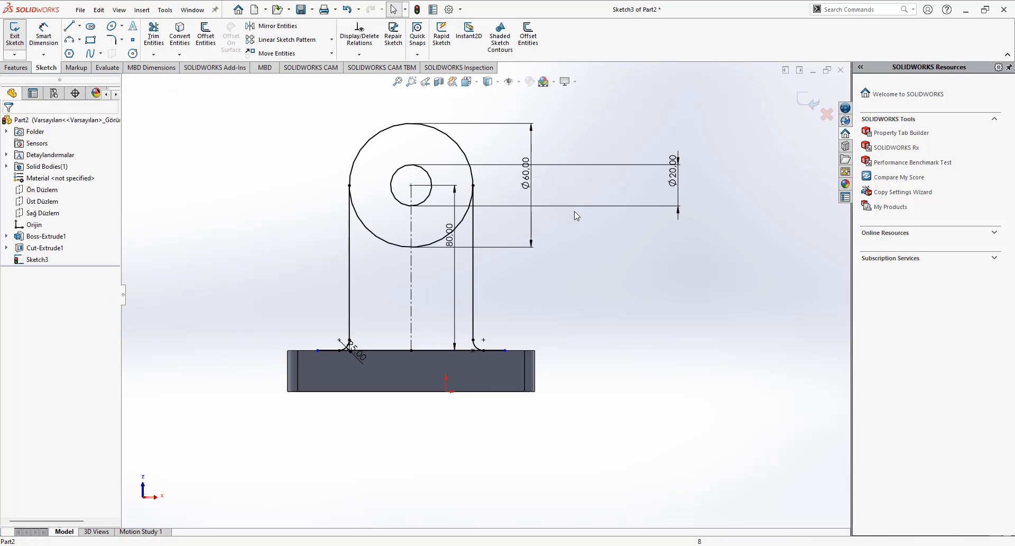
click(155, 32)
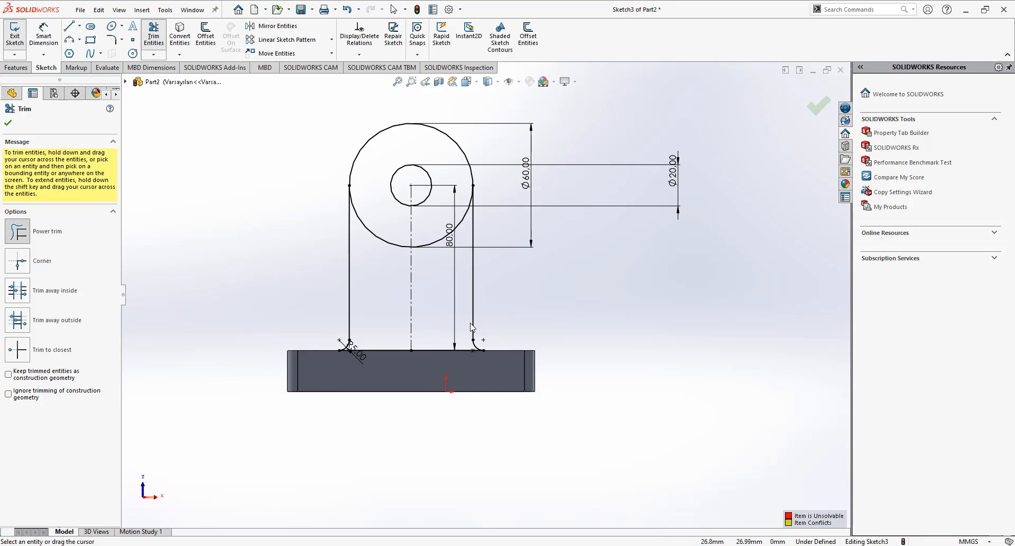
drag(422, 297, 431, 225)
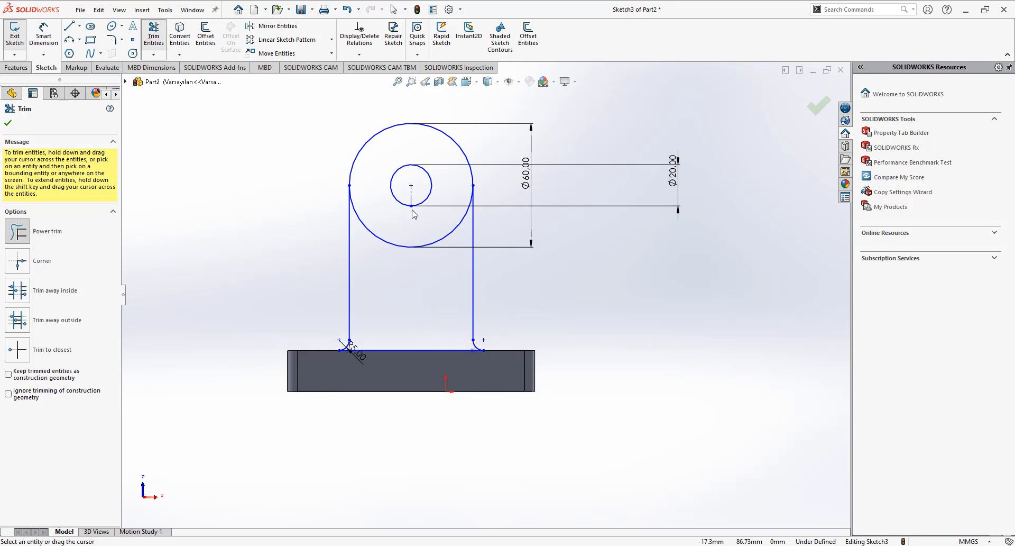
Extrude the upright's two sketch regions 15 mm in the reversed direction over the plate, leaving the 20 mm hole open
click(21, 68)
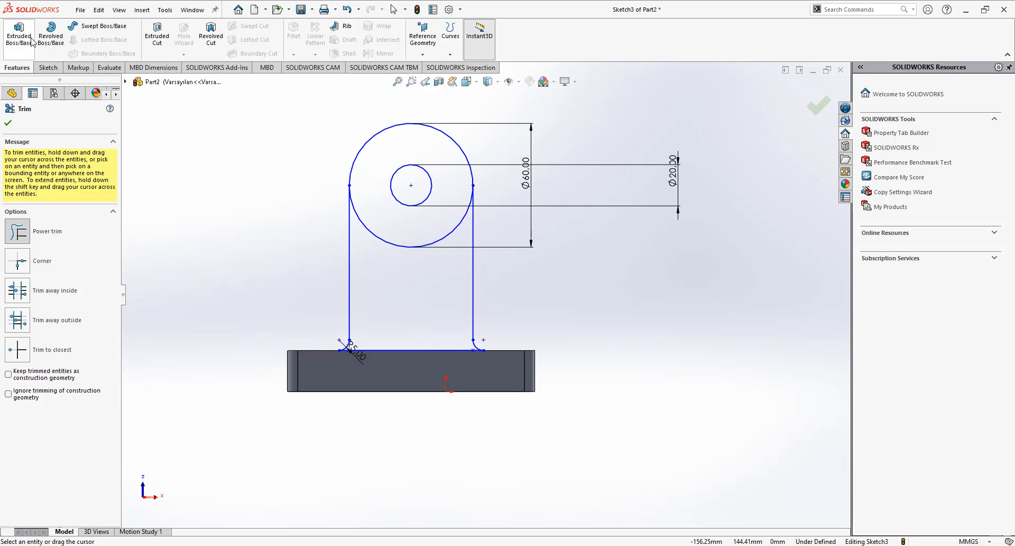
click(29, 40)
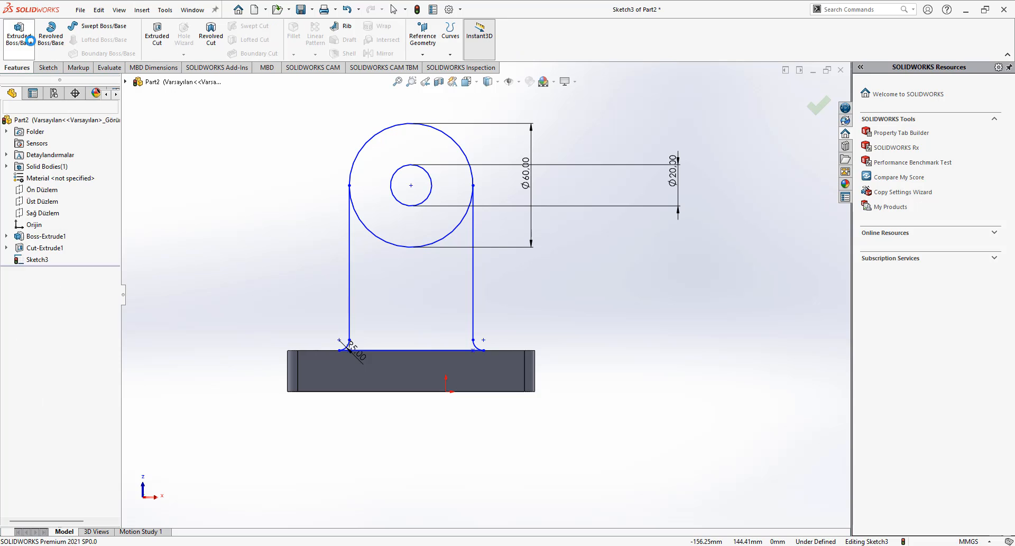
click(390, 324)
click(395, 198)
click(29, 187)
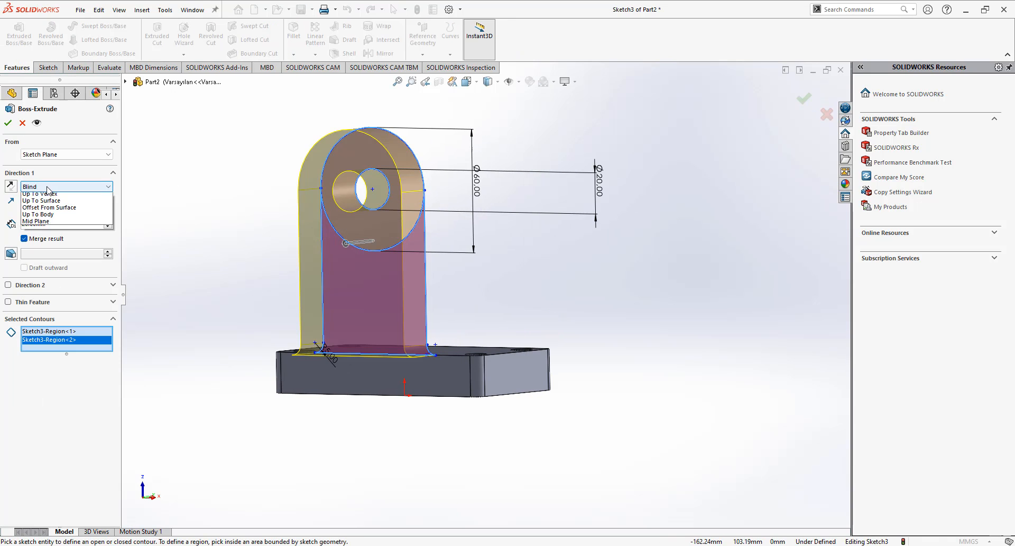
click(29, 189)
click(11, 186)
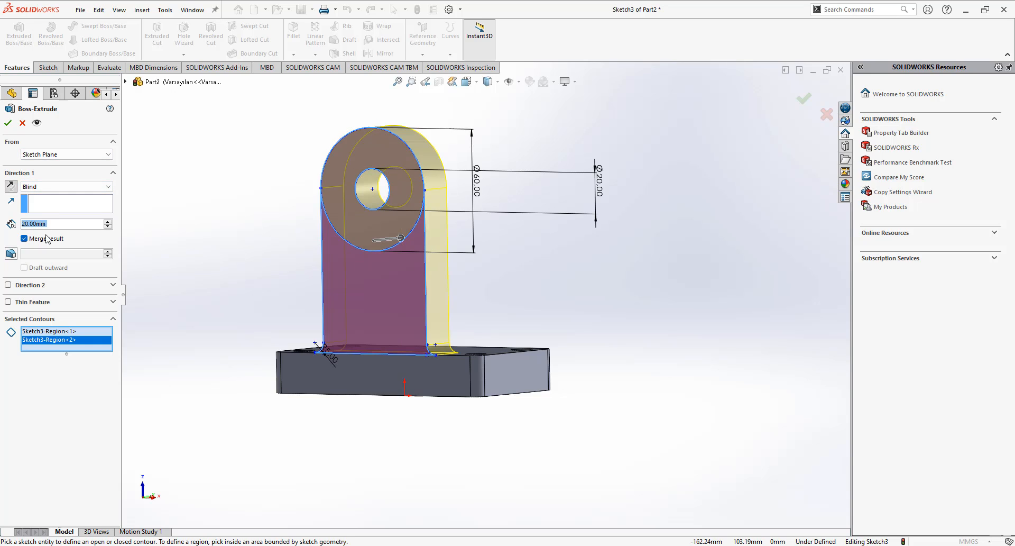
text(15)
key(Return)
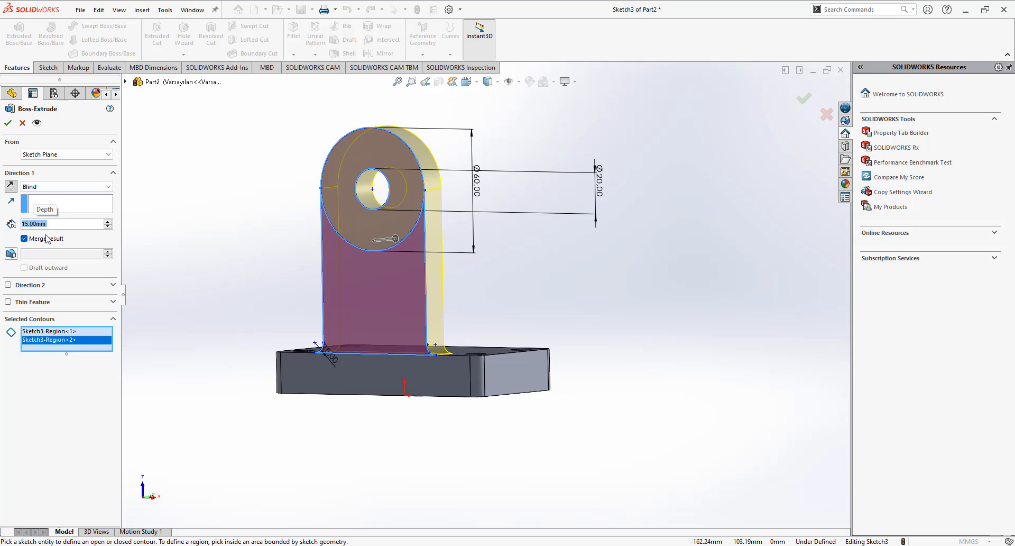
Inspect the bracket from several orientations and bring the upright's flat outer face square to the view
middle_drag(661, 262, 504, 245)
click(459, 238)
click(554, 206)
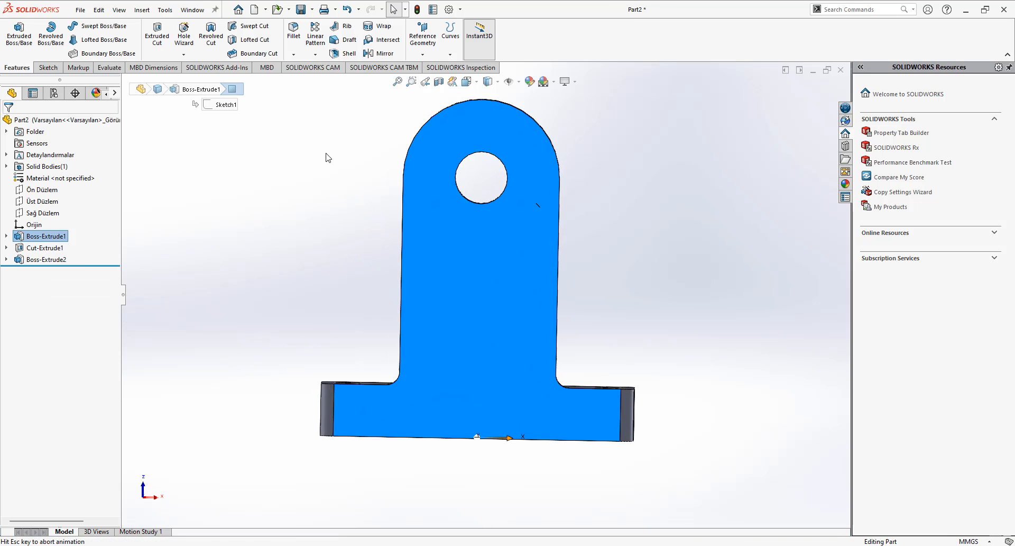
middle_drag(326, 155, 382, 155)
right_drag(383, 155, 451, 208)
key(space)
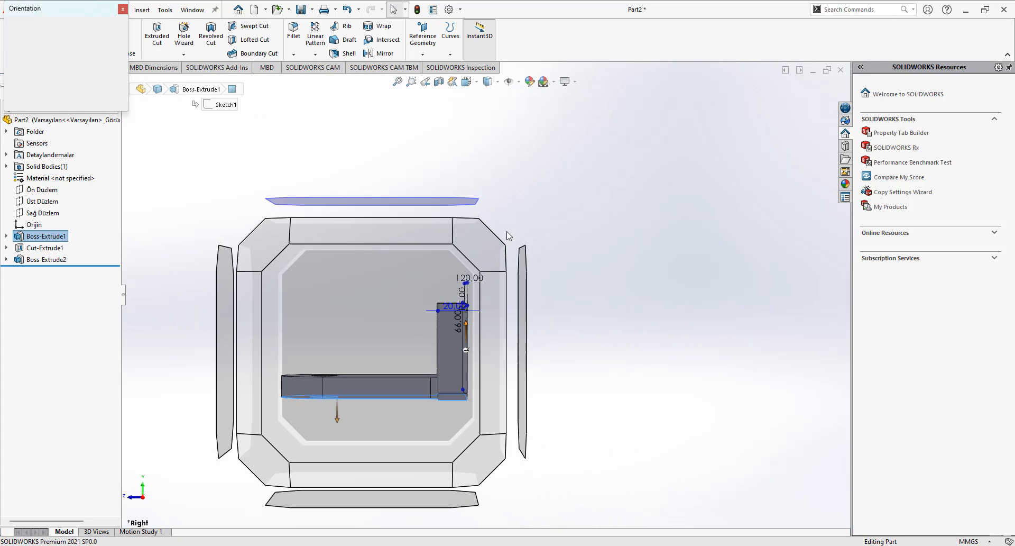
middle_drag(608, 280, 568, 185)
click(424, 389)
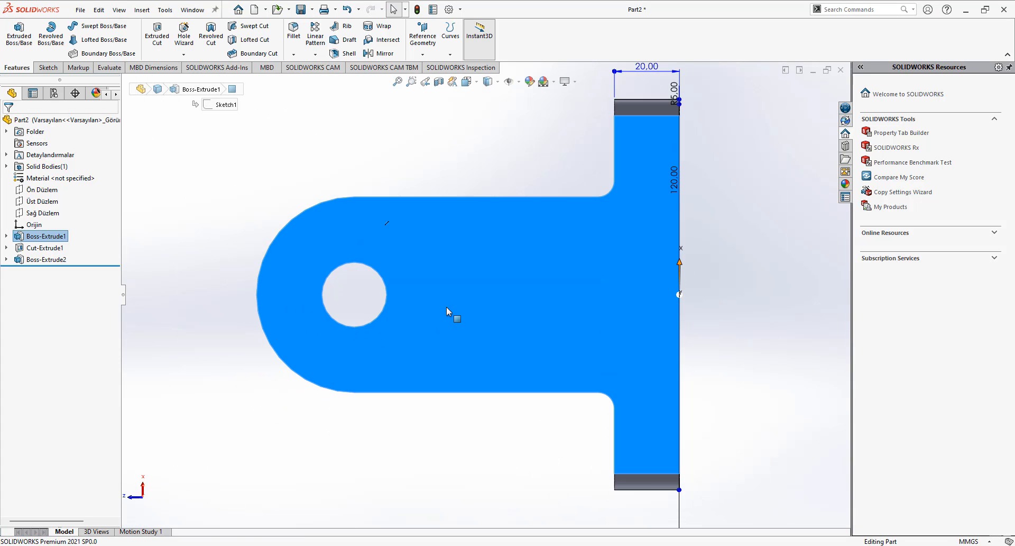
Sketch two concentric circles on the upright's flat outer face, one matching the 10 mm radius hole and one matching the rounded end
click(446, 307)
click(524, 276)
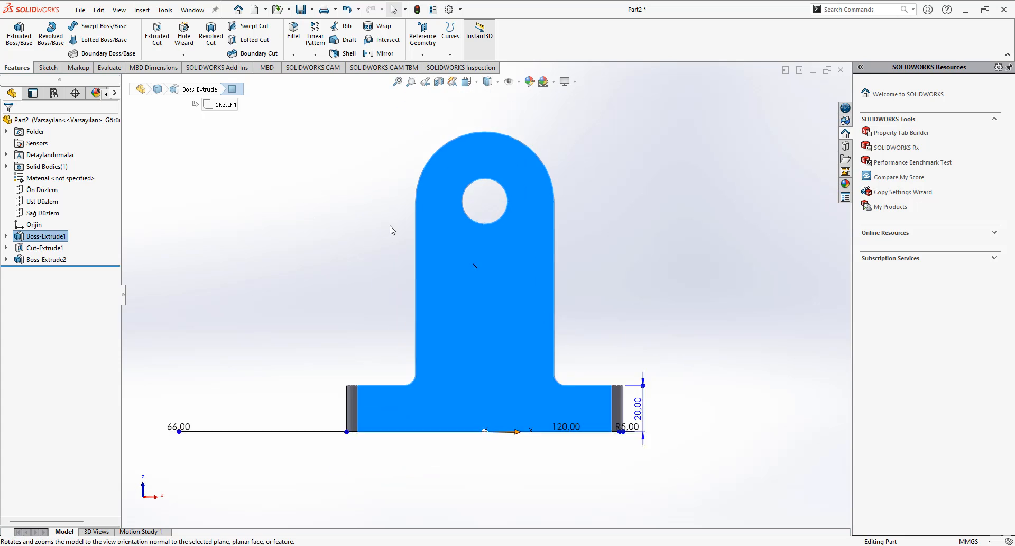
click(52, 66)
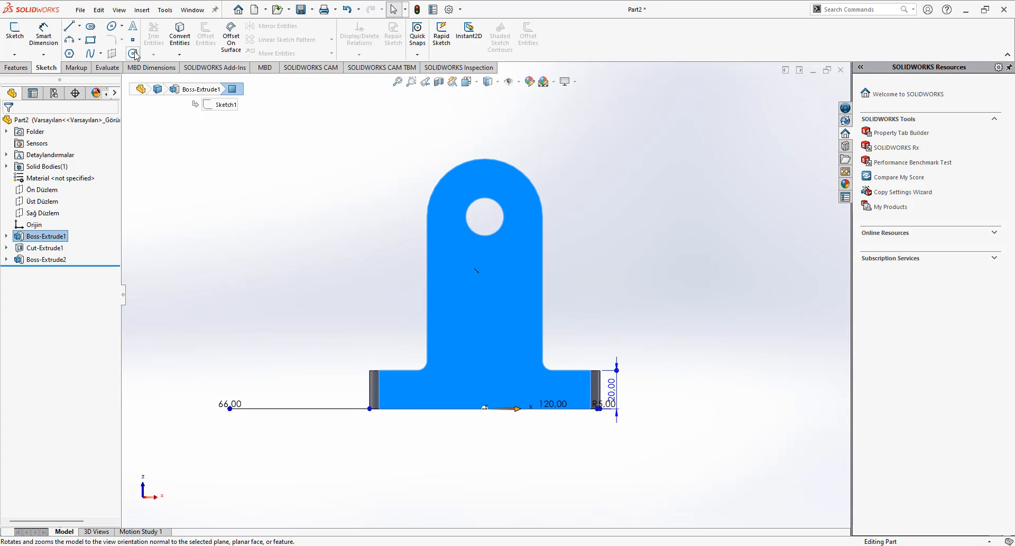
click(133, 54)
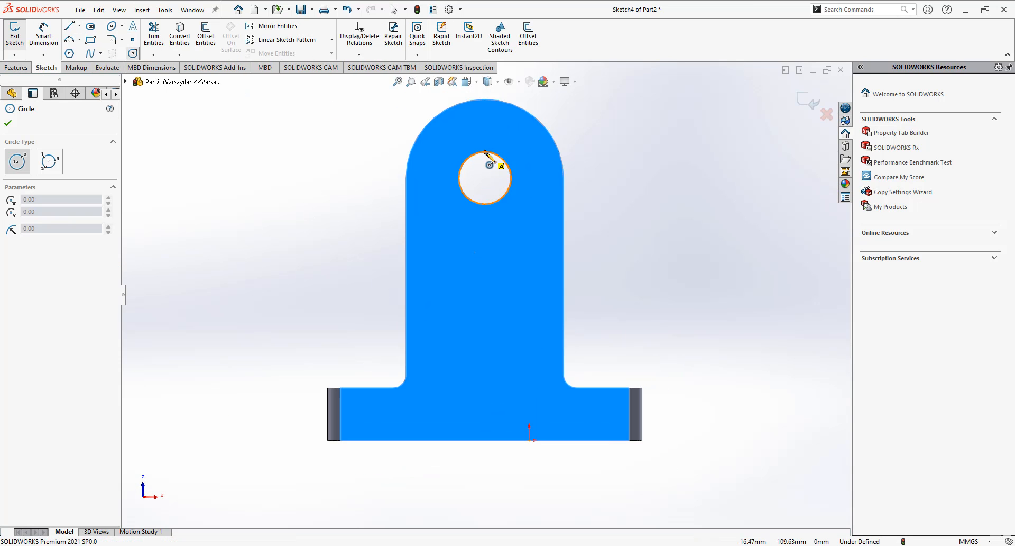
click(485, 178)
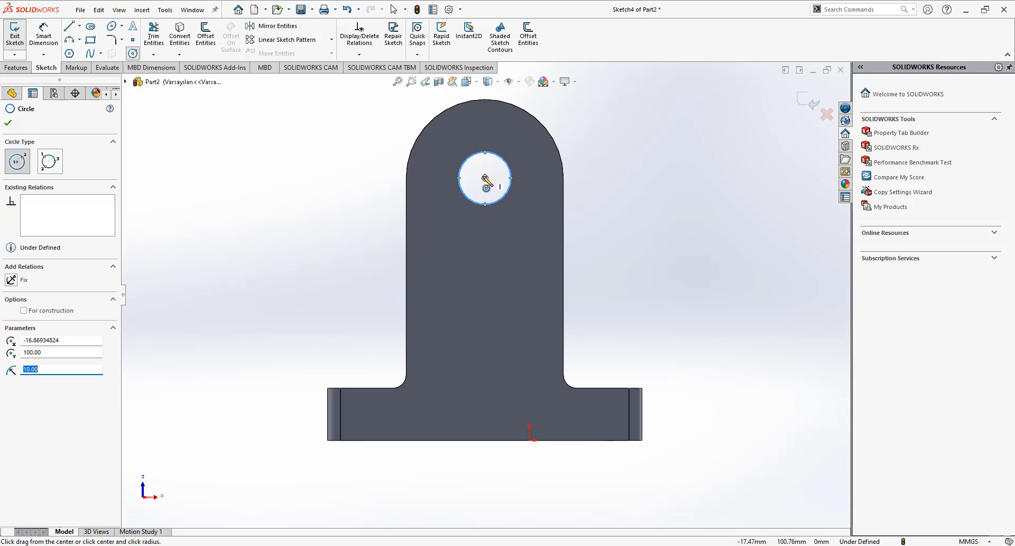
click(518, 105)
Extrude the ring between the two circles as a blind boss outward from the upright's outer face, merged with the body
click(17, 67)
click(18, 39)
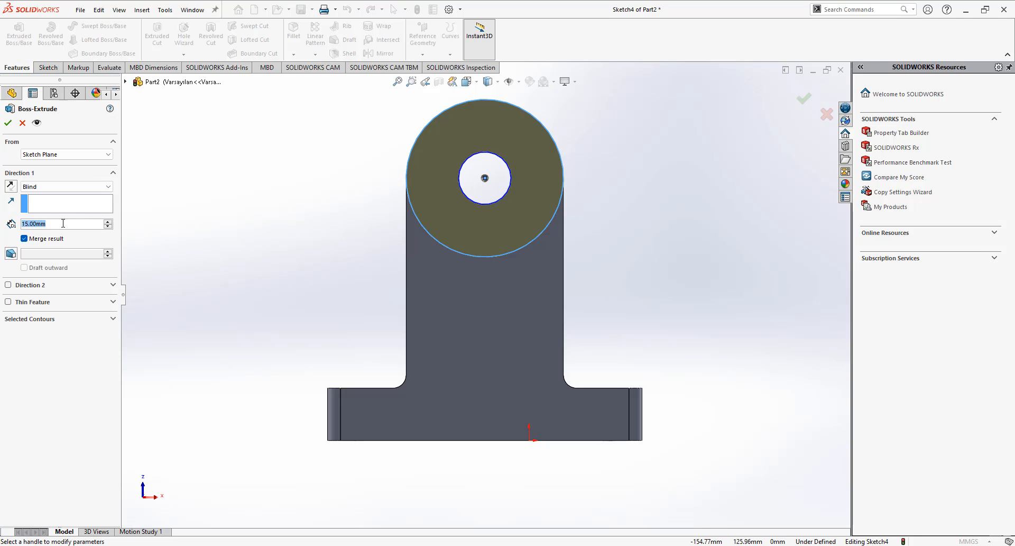
key(Return)
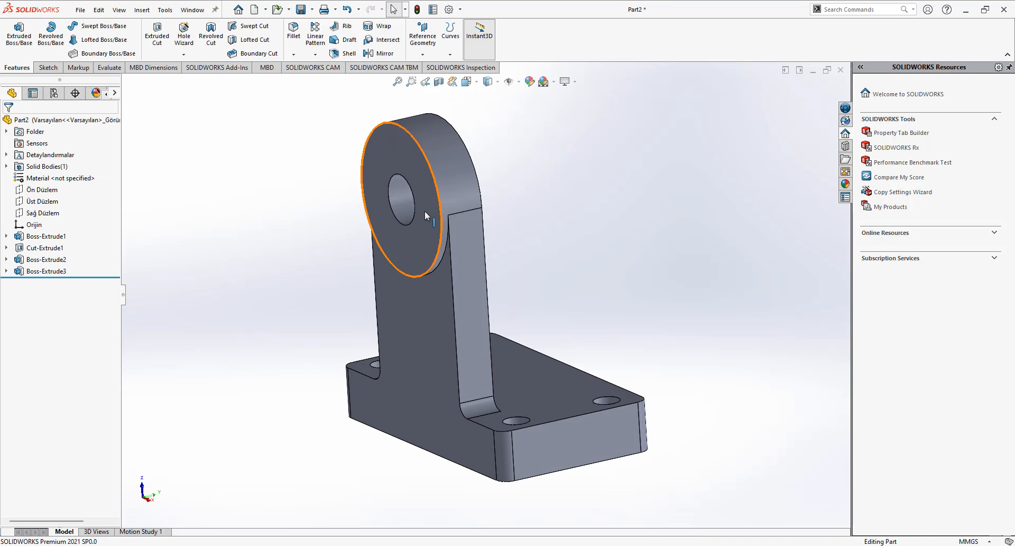
Sketch two concentric circles on the upright's inner face, one on the hole edge and one matching the rounded end
click(418, 212)
click(464, 172)
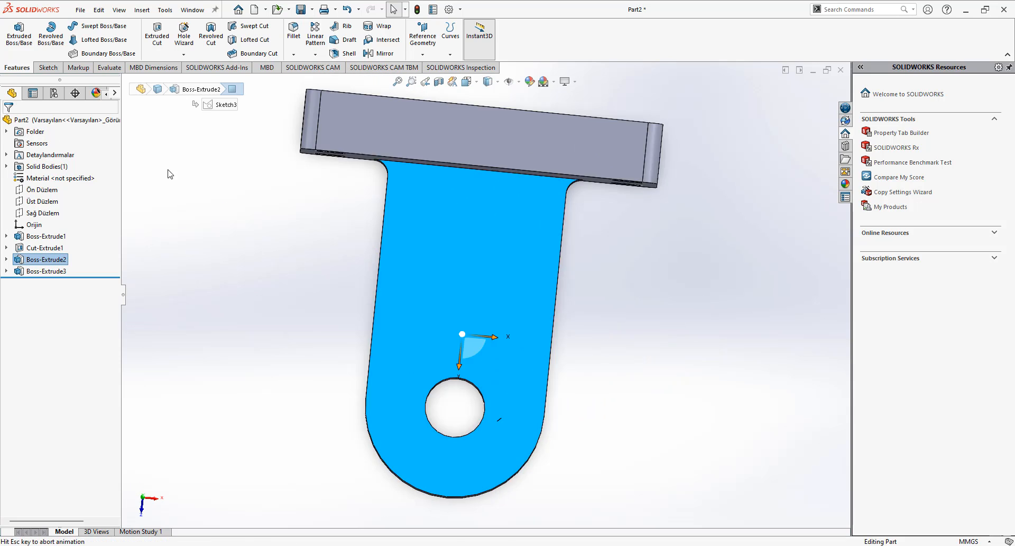
click(48, 67)
click(132, 53)
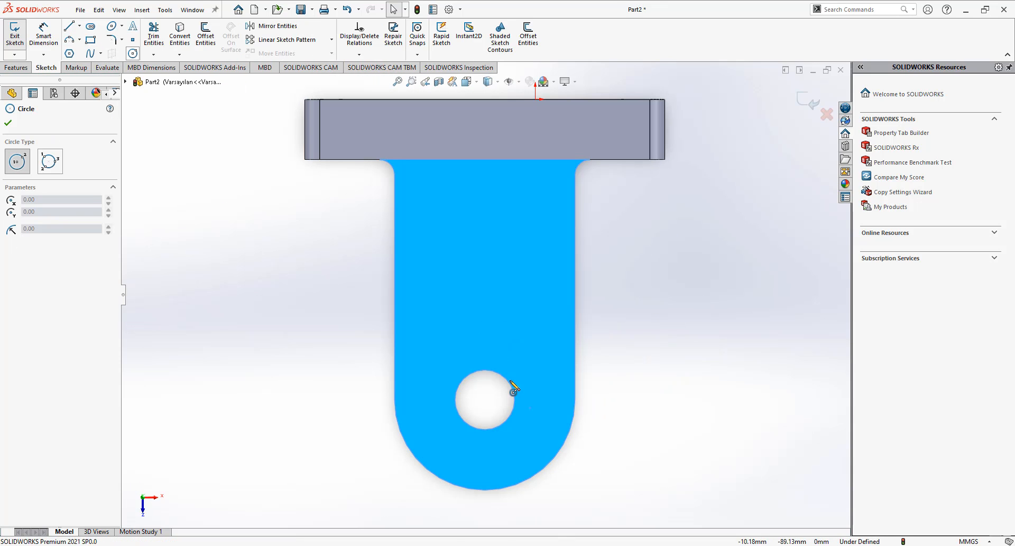
click(485, 399)
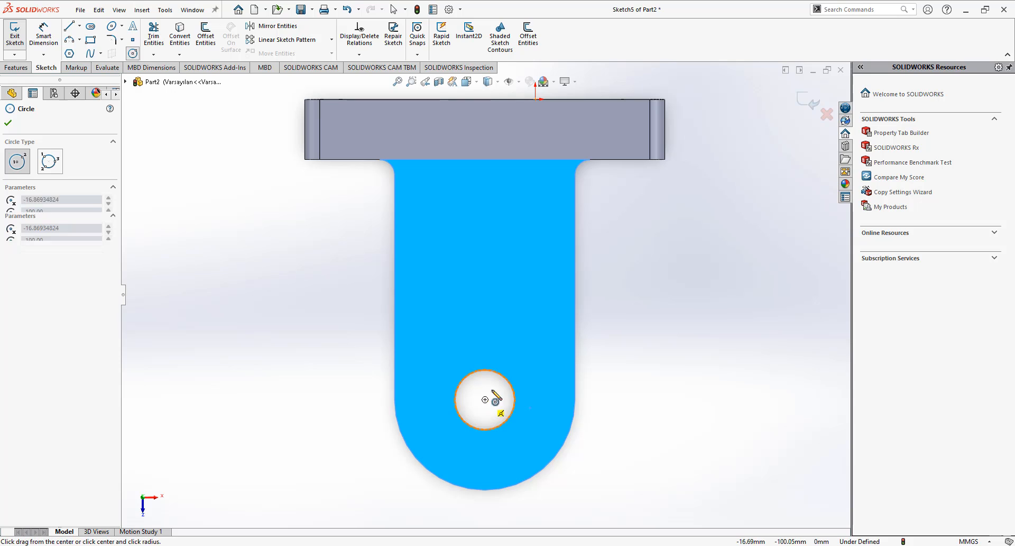
click(498, 372)
click(485, 399)
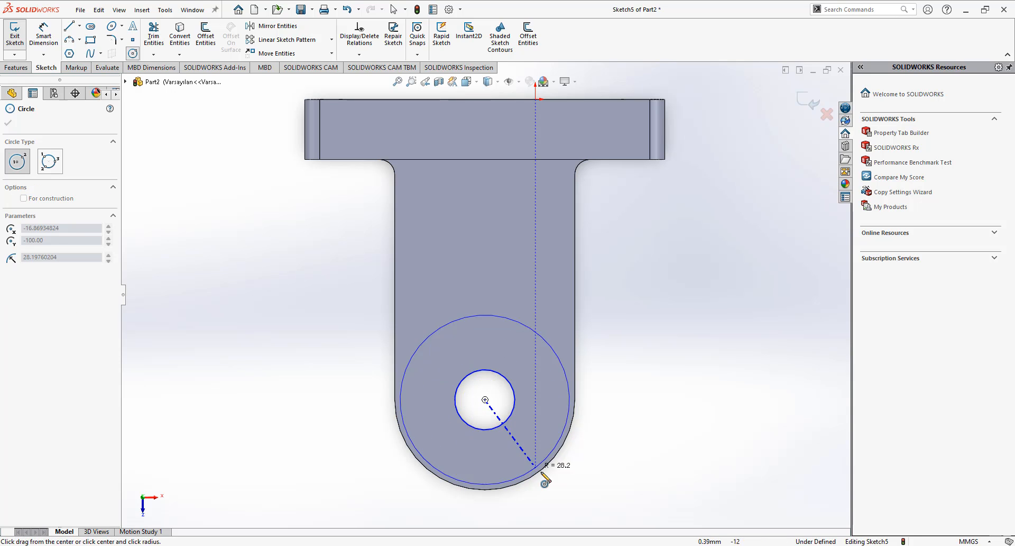
click(544, 466)
key(Escape)
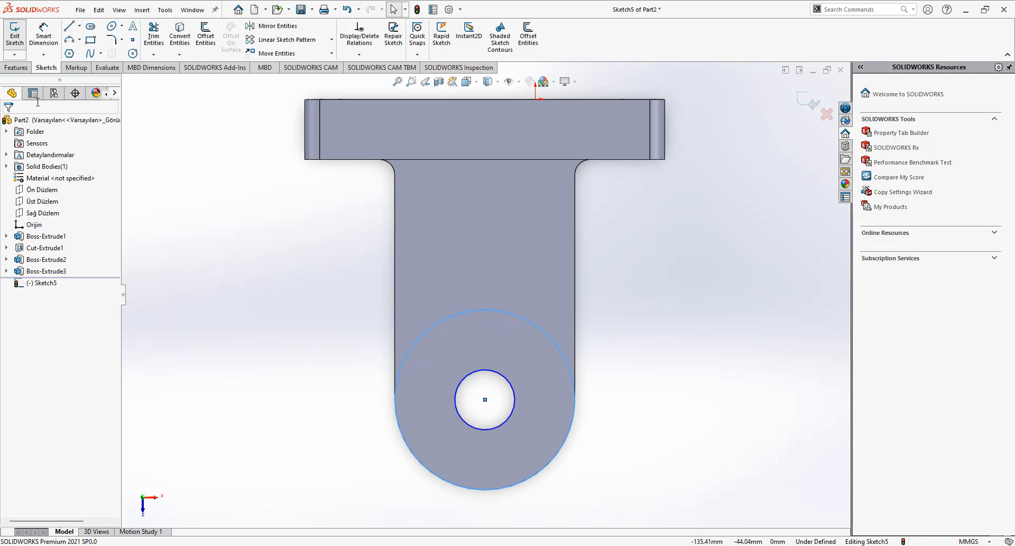
Extrude the inner-face ring sketch into a second boss around the hole
click(19, 67)
click(14, 33)
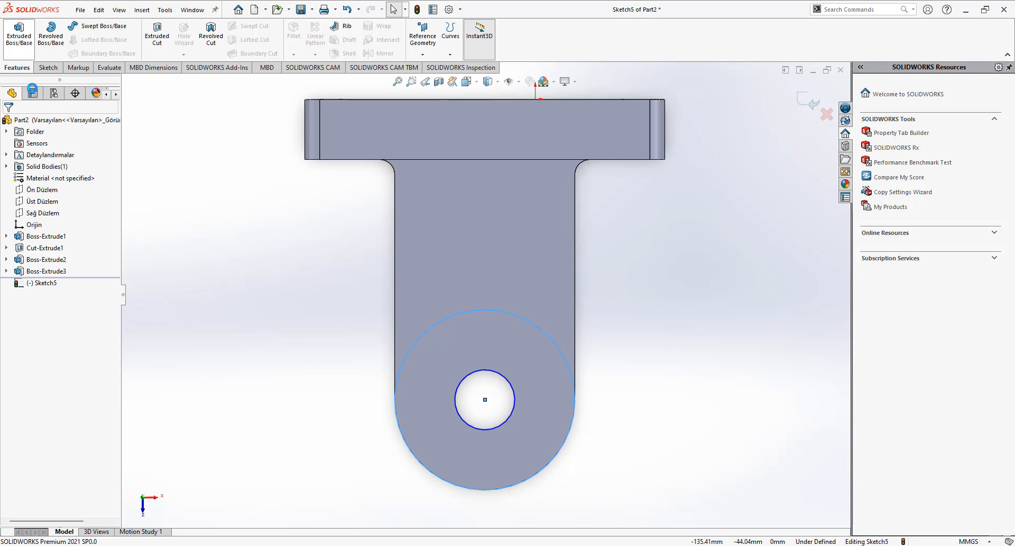
key(Return)
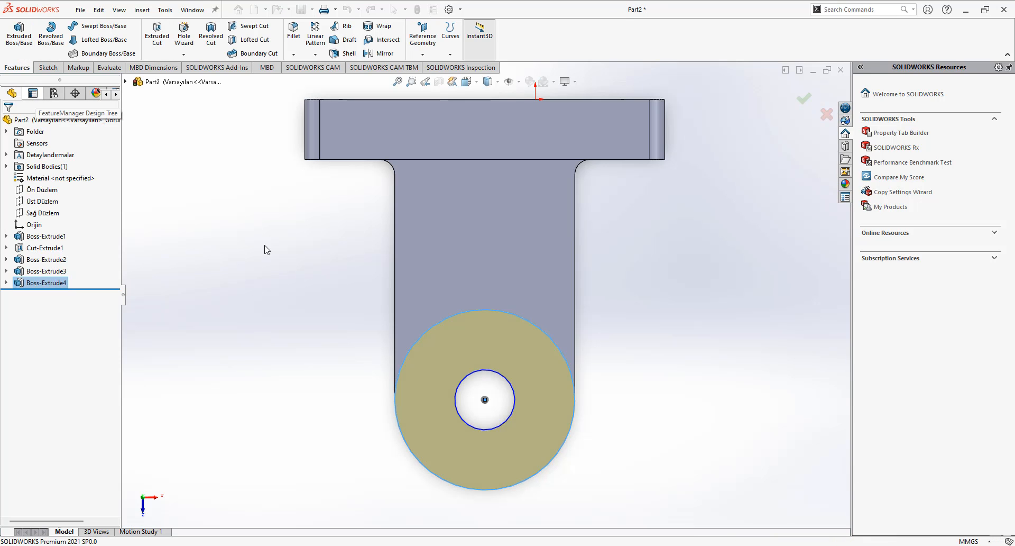
Create a reference plane offset 33 mm from the upright's outer face, flipped toward the middle of the base plate
middle_drag(331, 355, 338, 183)
middle_drag(480, 96, 382, 174)
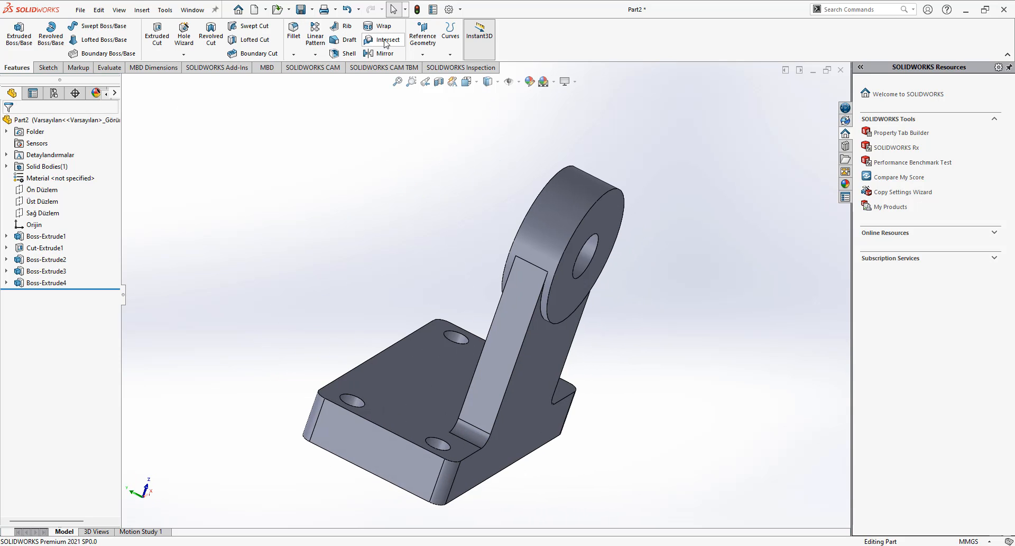
click(422, 36)
click(452, 72)
click(540, 400)
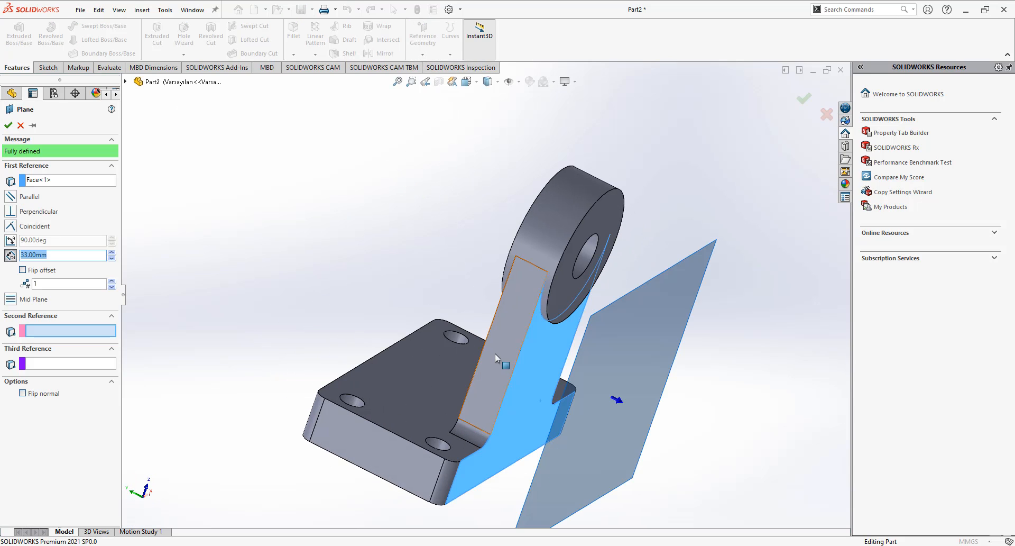
click(28, 271)
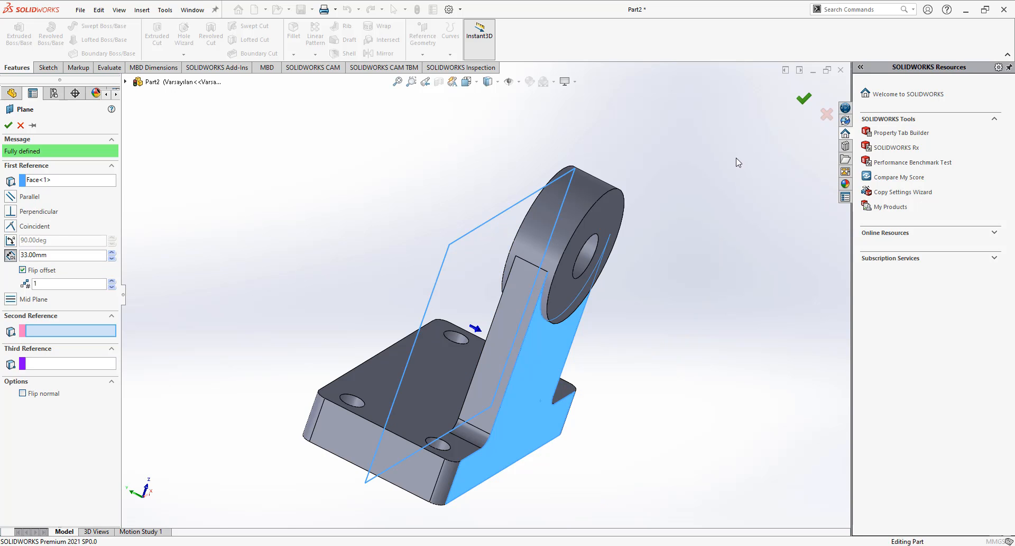
click(803, 98)
Mirror the upright and both of its ring bosses about the offset reference plane
middle_drag(698, 285, 423, 172)
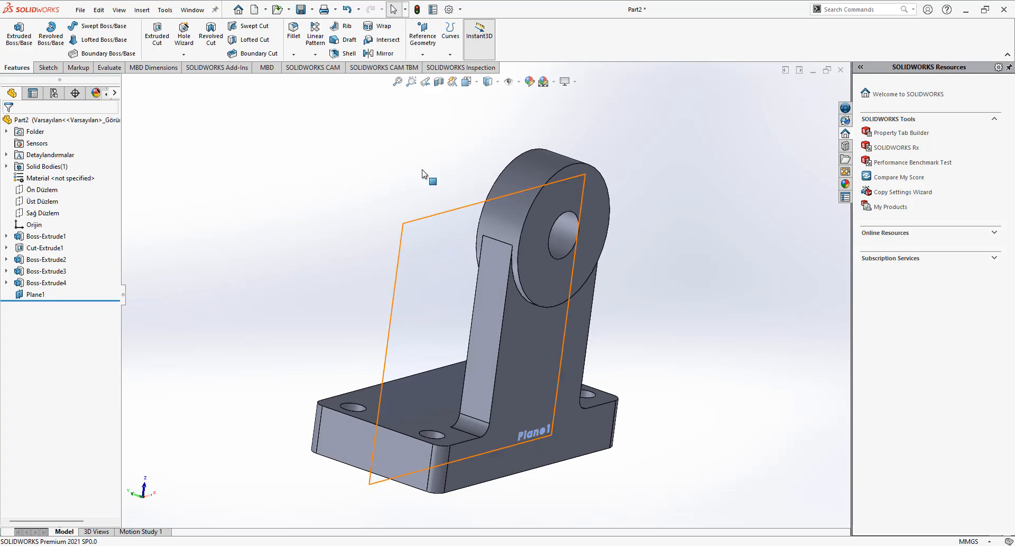
click(315, 55)
click(335, 92)
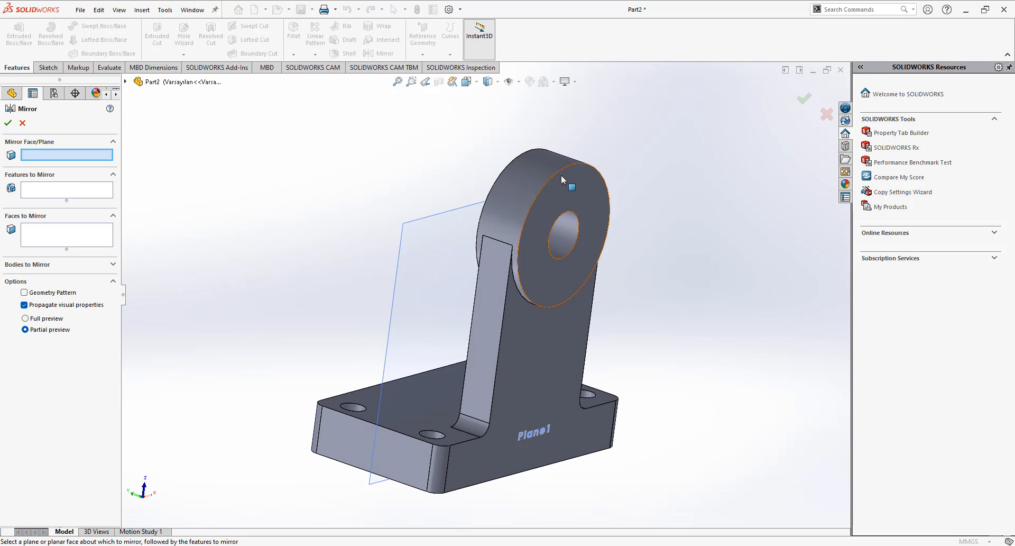
click(523, 189)
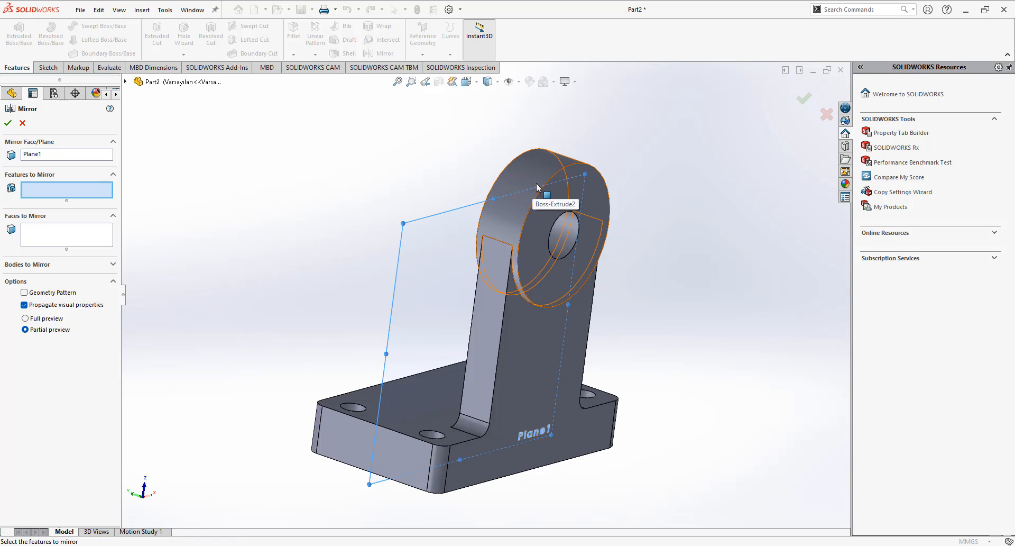
click(550, 159)
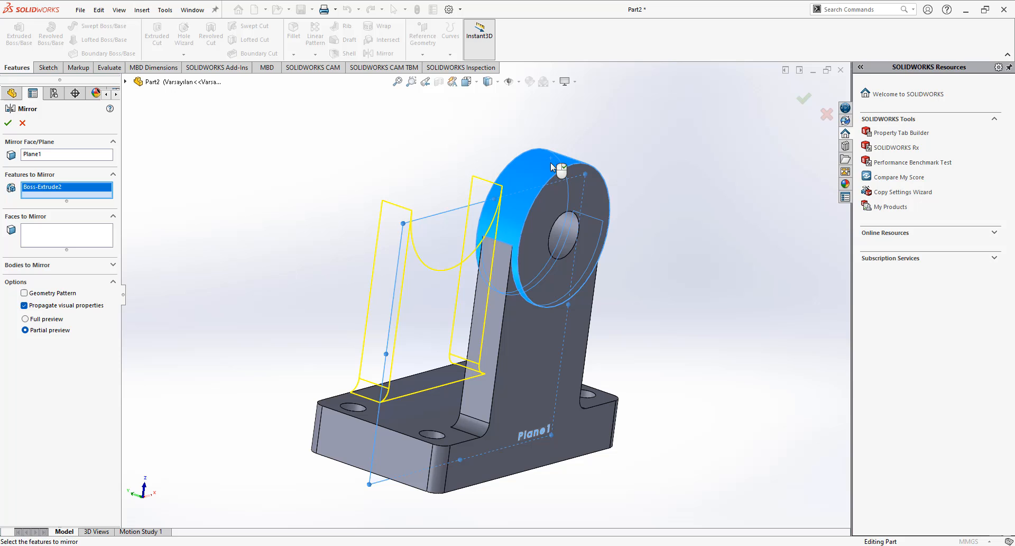
click(548, 220)
middle_drag(531, 182, 576, 212)
click(564, 196)
click(807, 104)
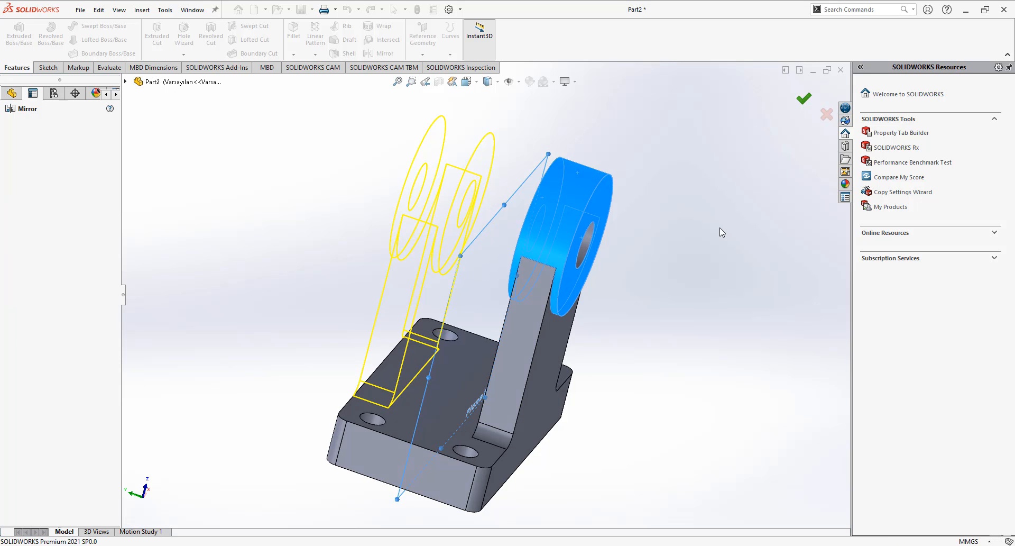
Hide the offset reference plane between the two uprights and view the finished bracket from the front
middle_drag(715, 229, 682, 265)
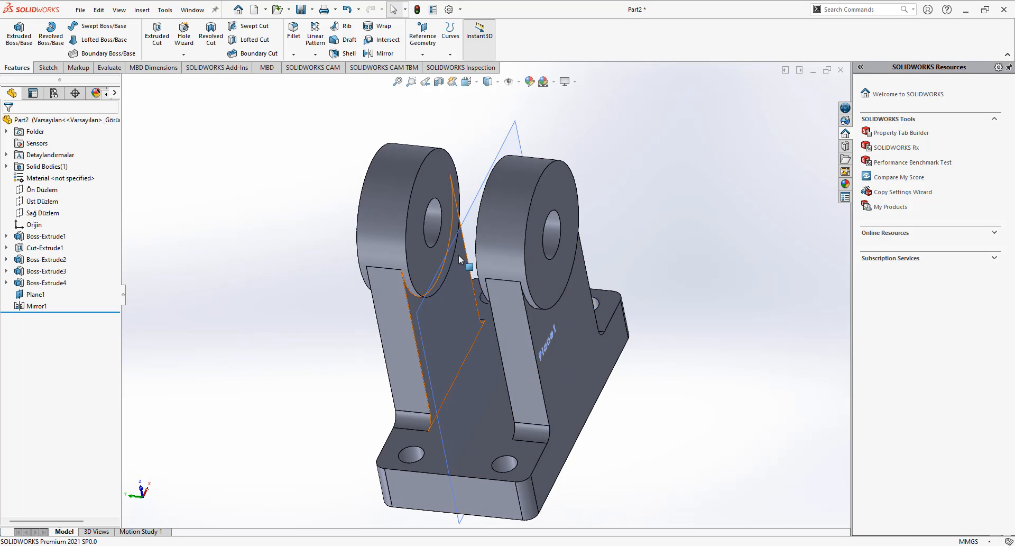
click(479, 213)
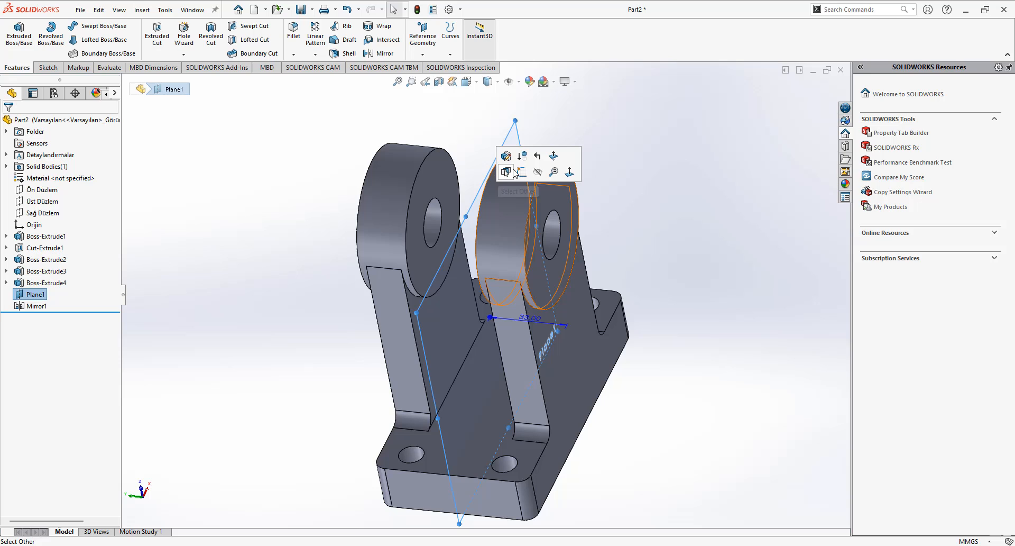
click(543, 175)
middle_drag(548, 192, 761, 434)
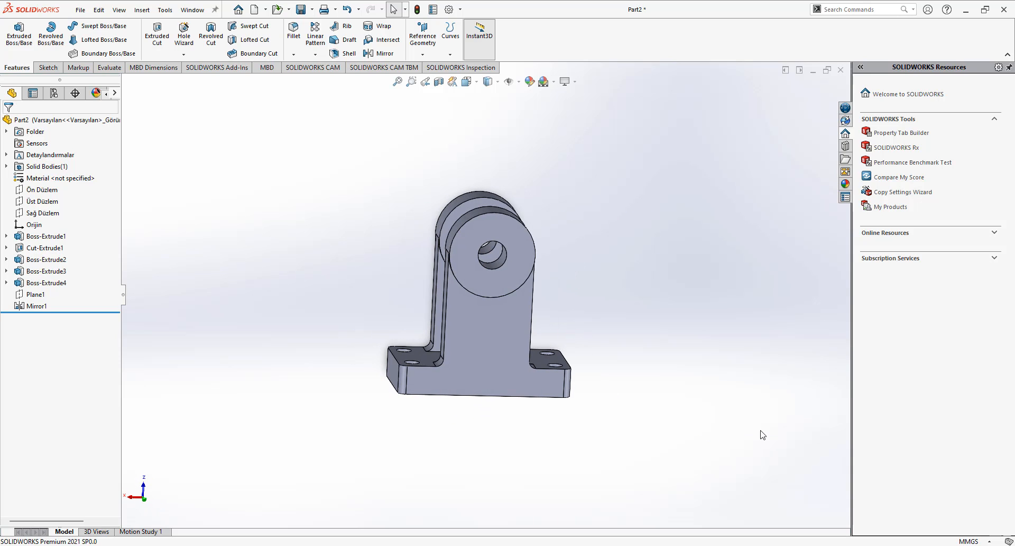